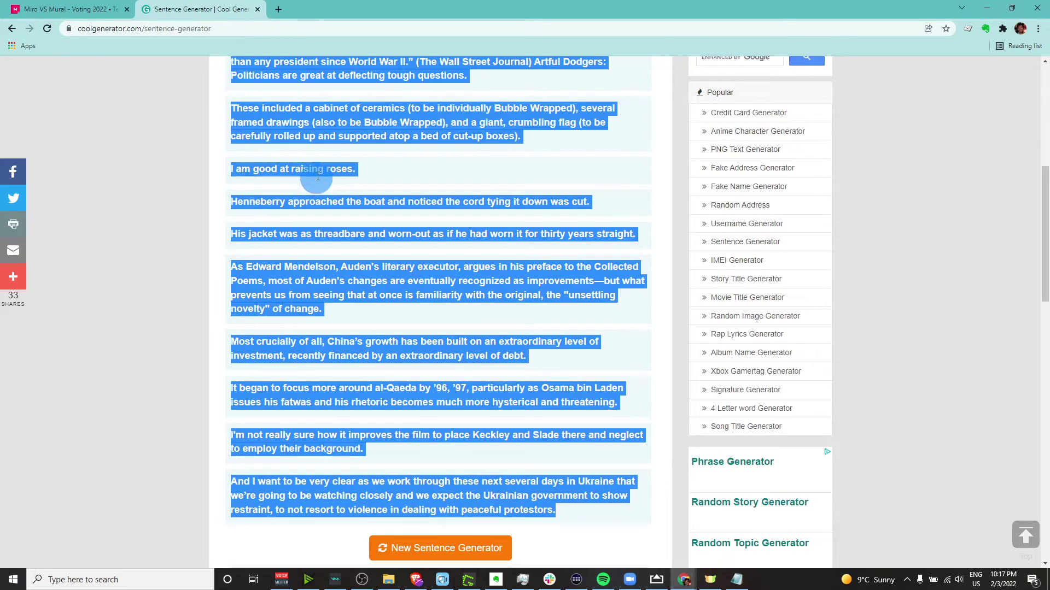
Paste the copied generator sentences onto the mural canvas and convert the resulting text boxes to rectangular sticky notes
scroll(343, 198, down, 2)
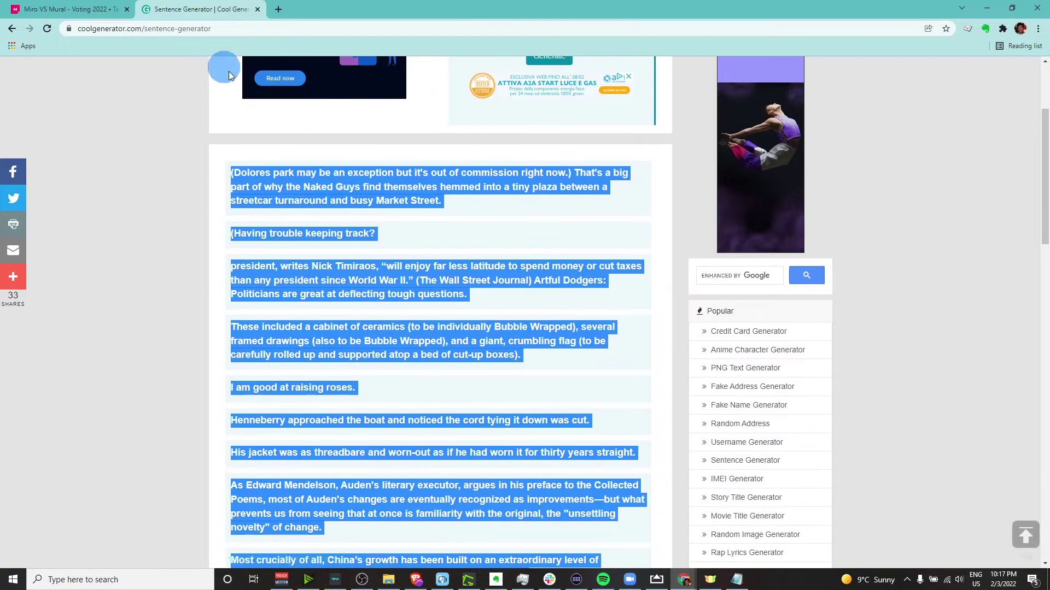
click(82, 10)
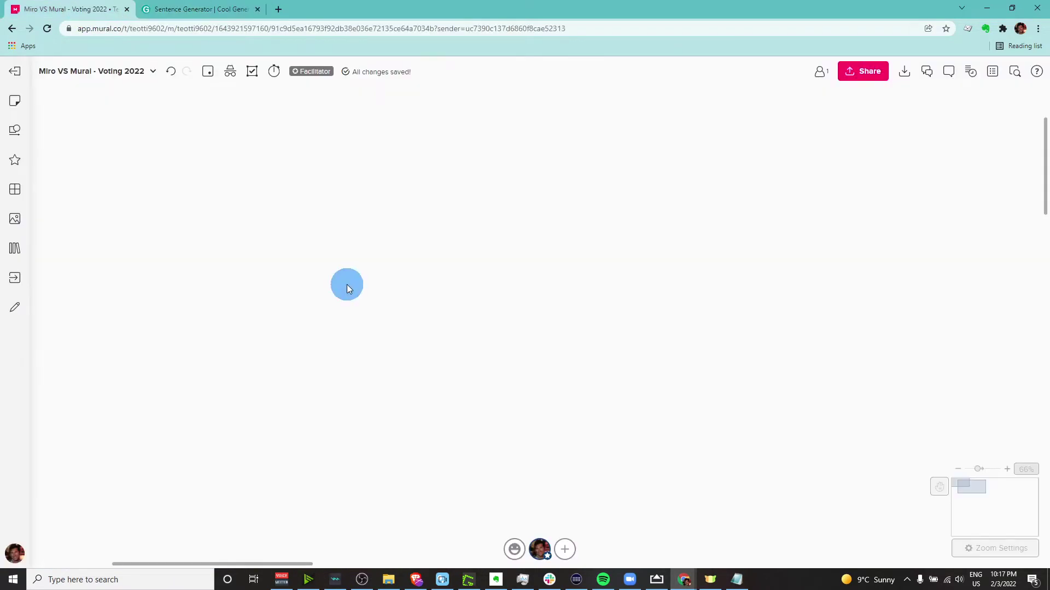
key(ctrl+v)
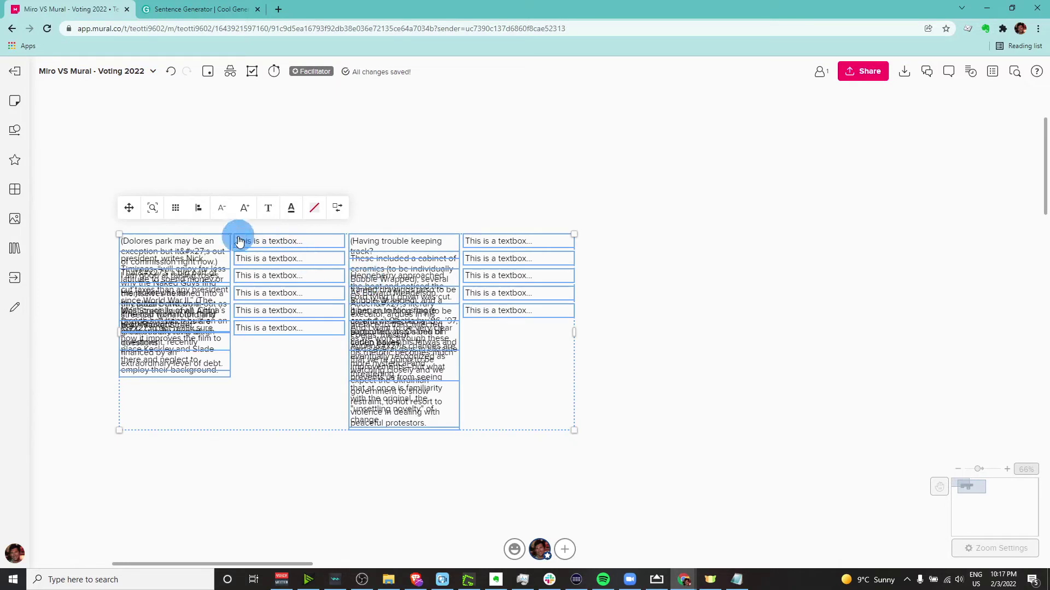
click(335, 213)
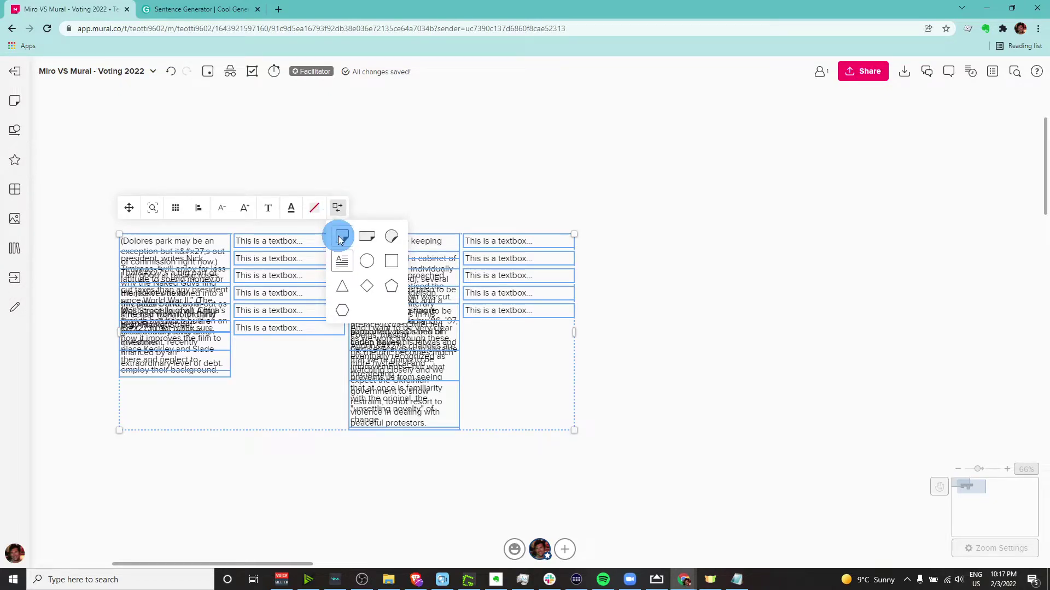
click(374, 244)
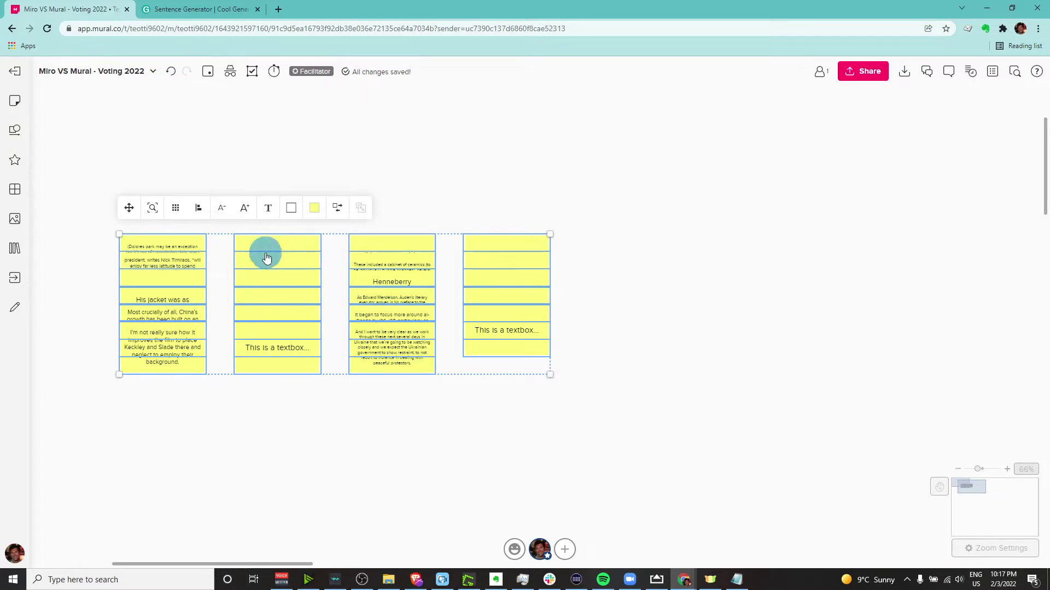
Arrange the selected sticky notes in a grid and deselect them
click(175, 212)
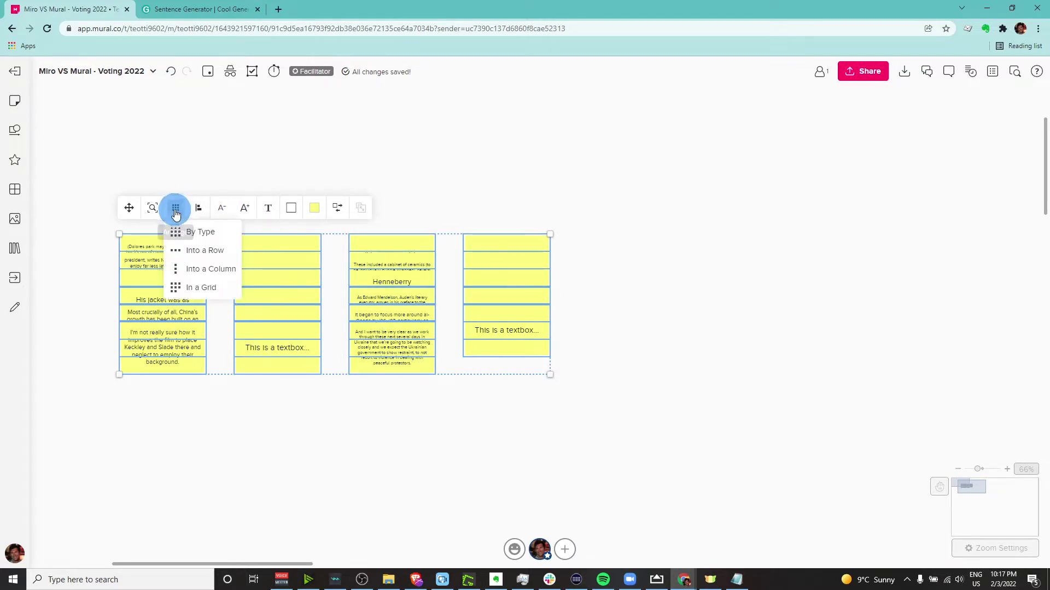
click(198, 285)
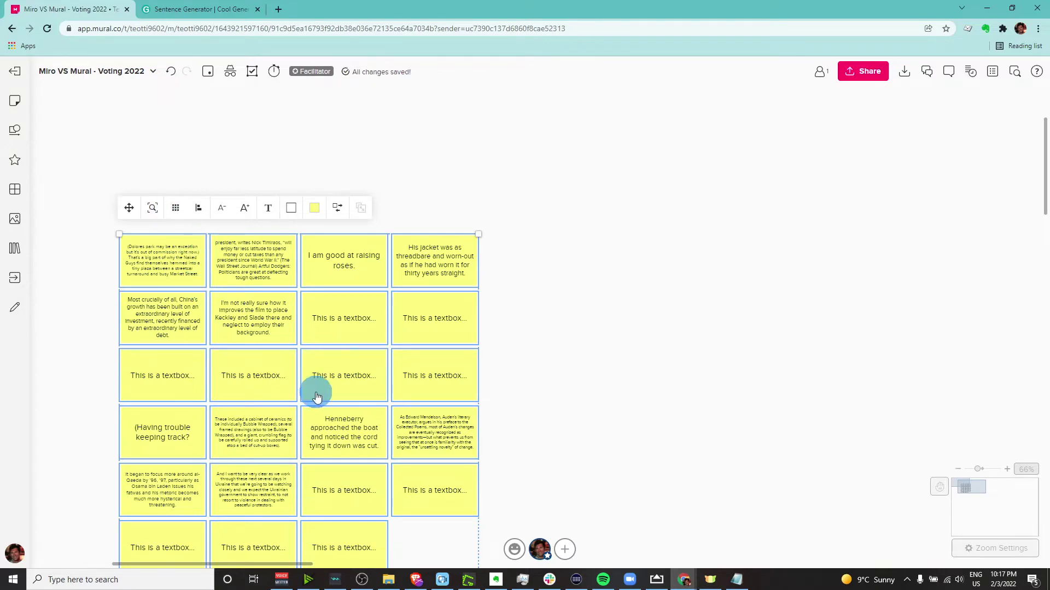
scroll(315, 392, down, 3)
drag(487, 428, 547, 372)
scroll(414, 321, up, 3)
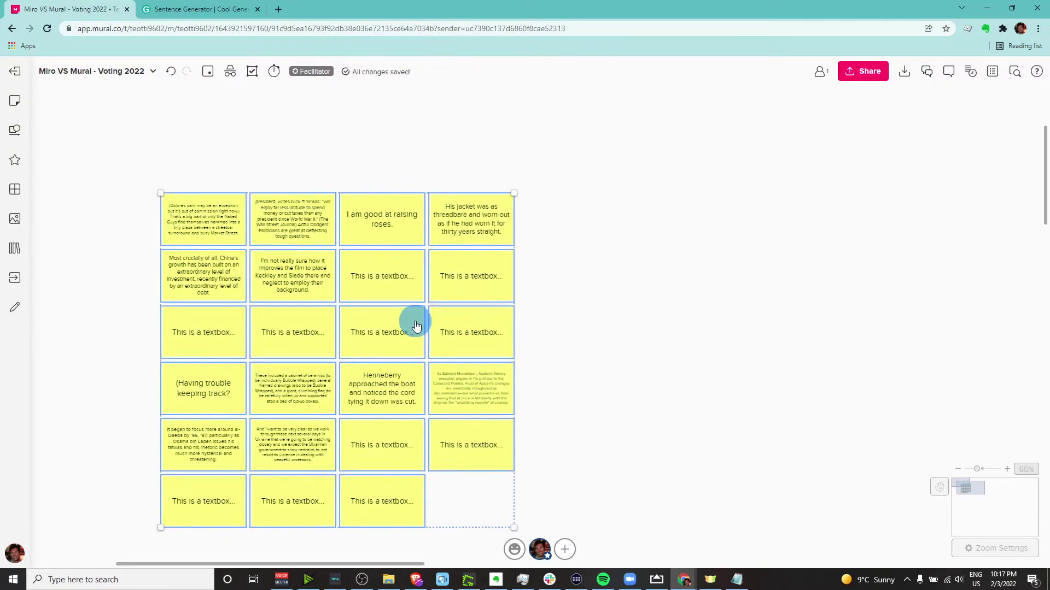
scroll(135, 365, up, 1)
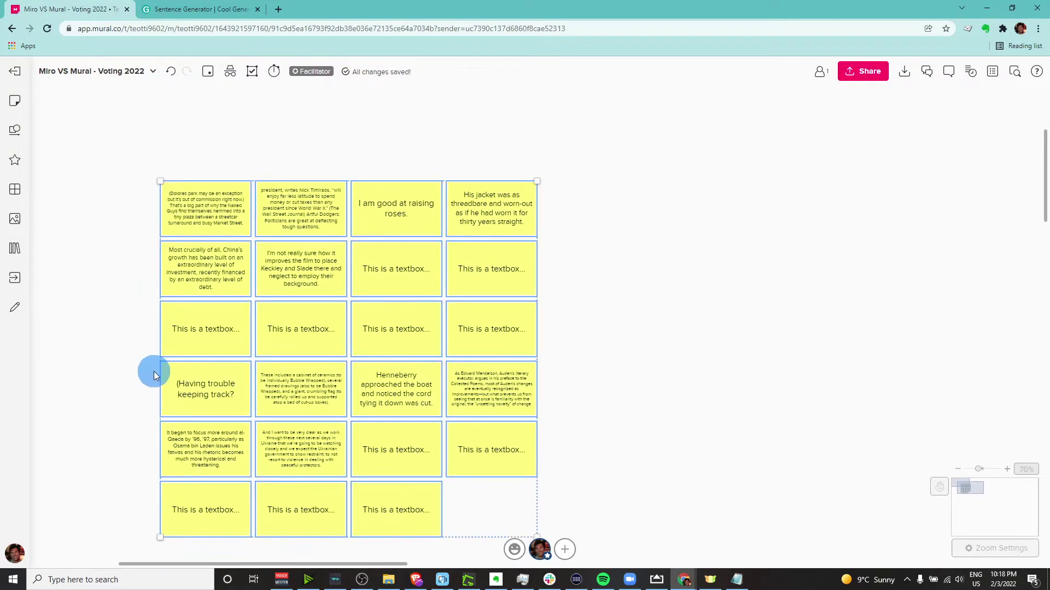
click(130, 371)
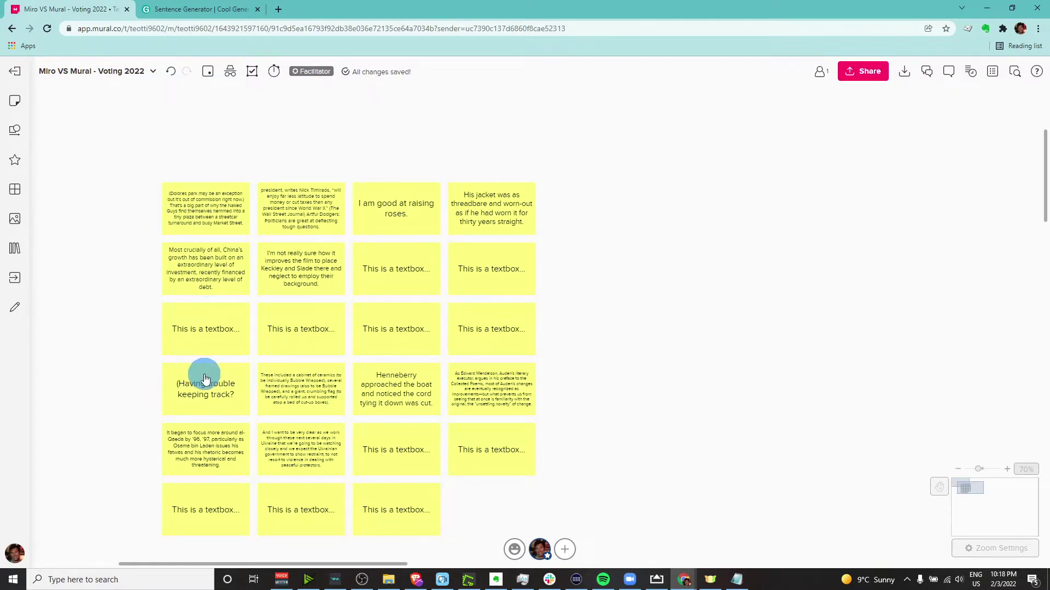
Set up a new voting session named "Most valuable ideas for our stakeholders"
click(209, 73)
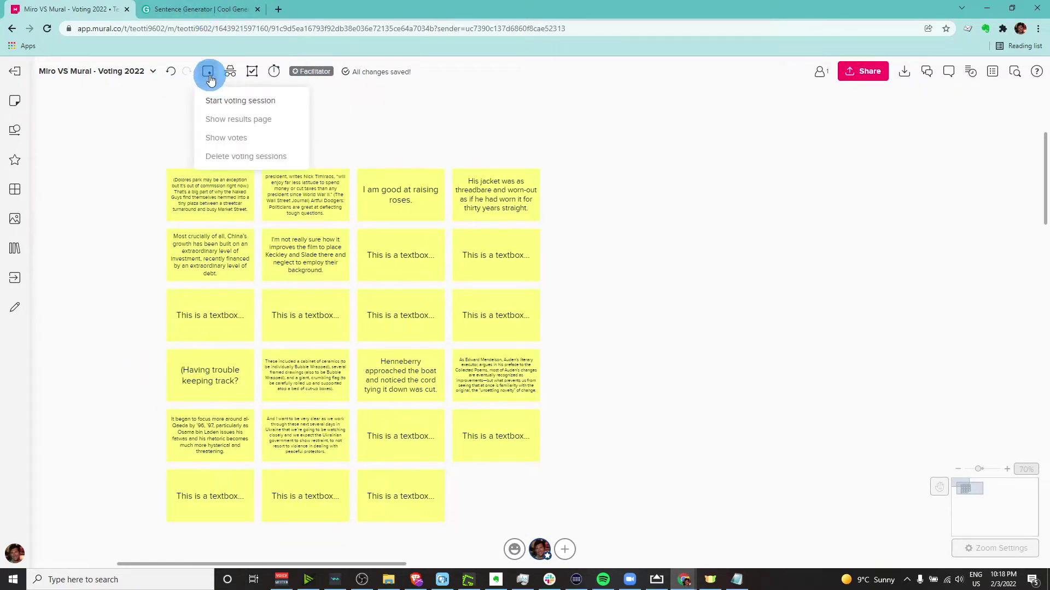
click(228, 102)
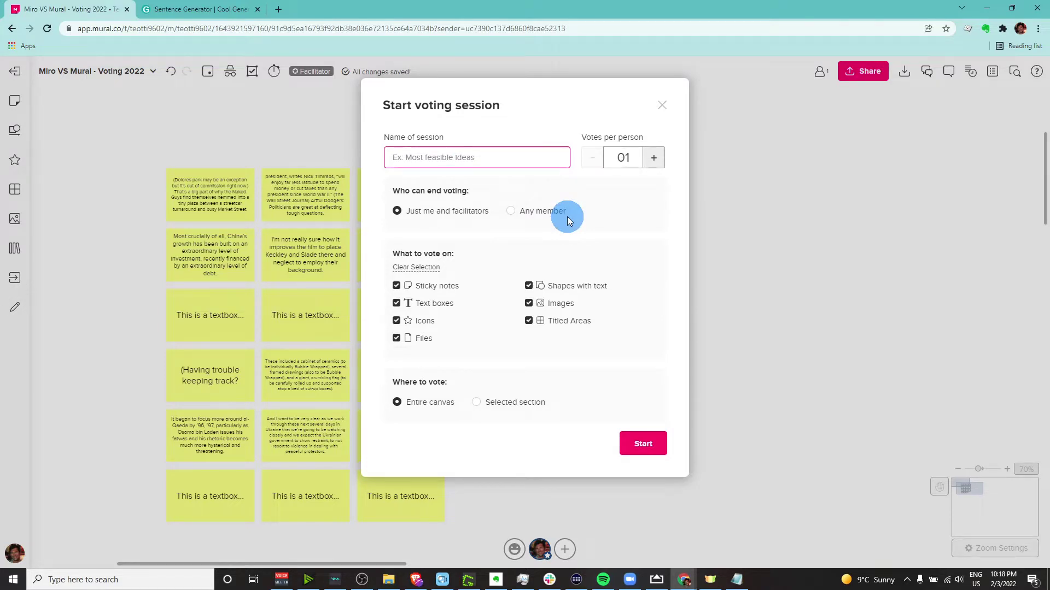
text(Idea to d)
text(iscuss t)
text(or t)
key(Home)
text(Top)
key(Right)
key(Right)
key(Right)
key(Right)
text(s)
key(BackSpace)
key(BackSpace)
key(BackSpace)
key(BackSpace)
text(in this meeting)
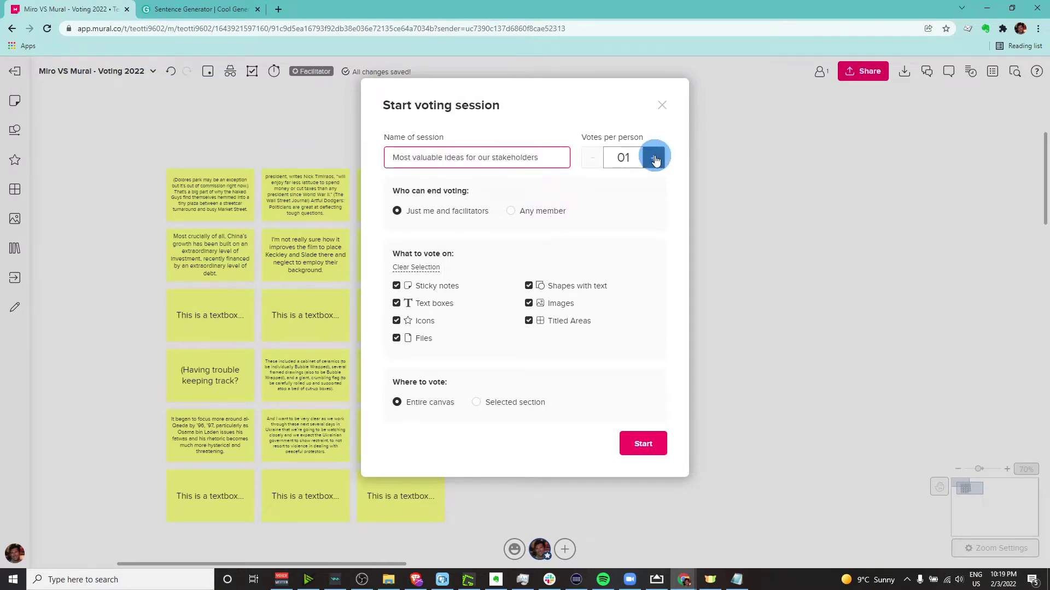
Set the votes per person to 3 and allow voting on sticky notes only
click(654, 158)
click(655, 159)
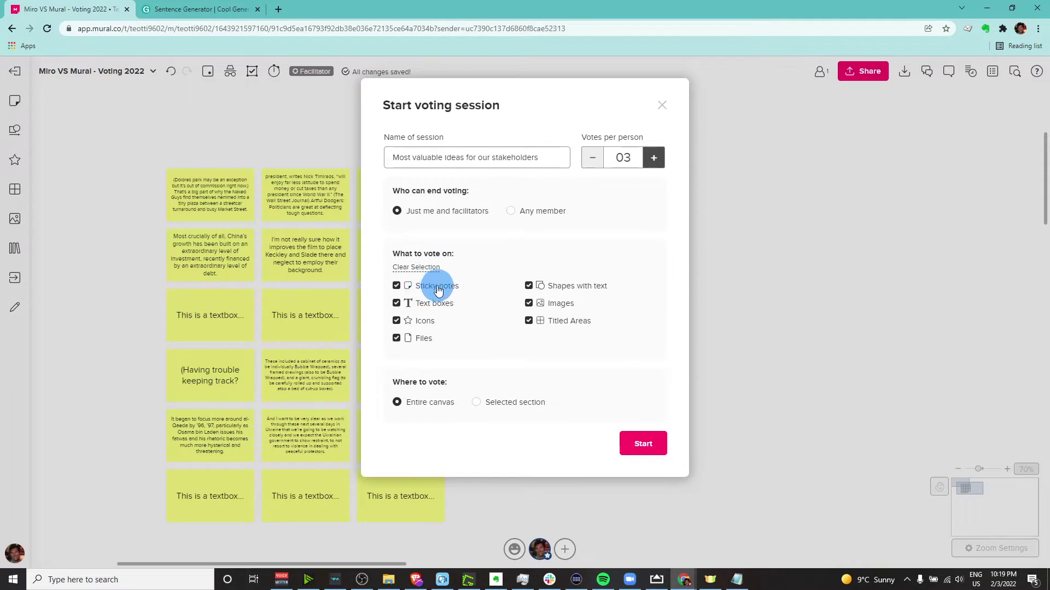
click(420, 267)
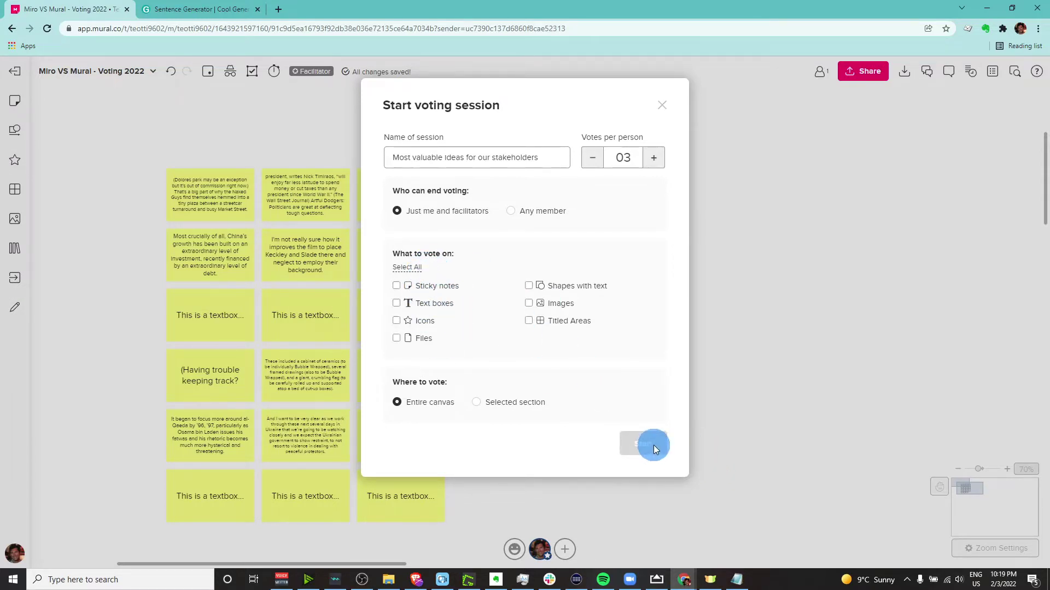
click(418, 285)
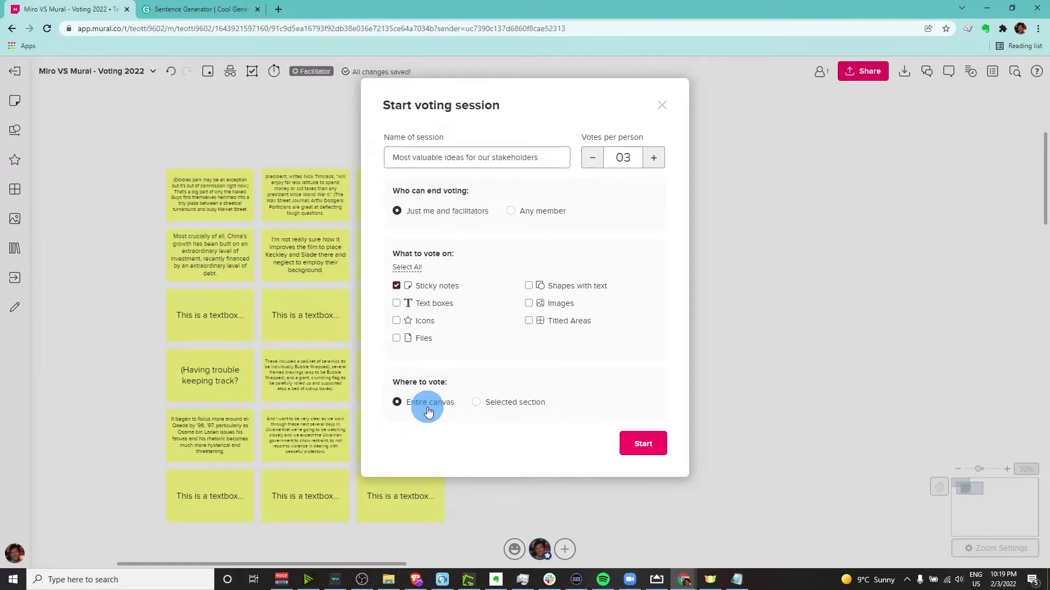
Limit voting to a selected section, fit its frame around all the sticky notes, and start the session
click(513, 409)
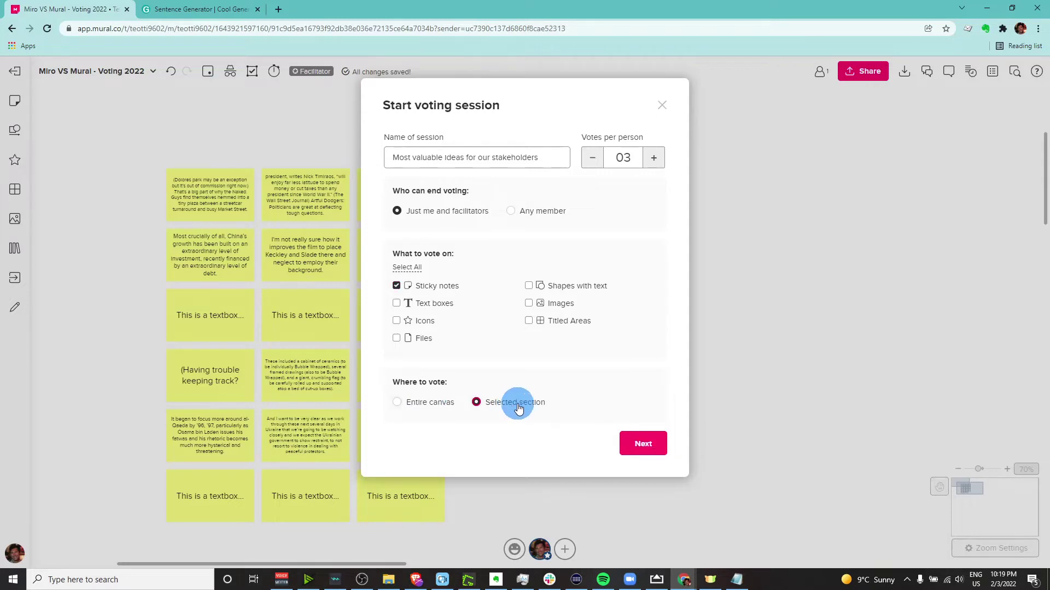
click(644, 444)
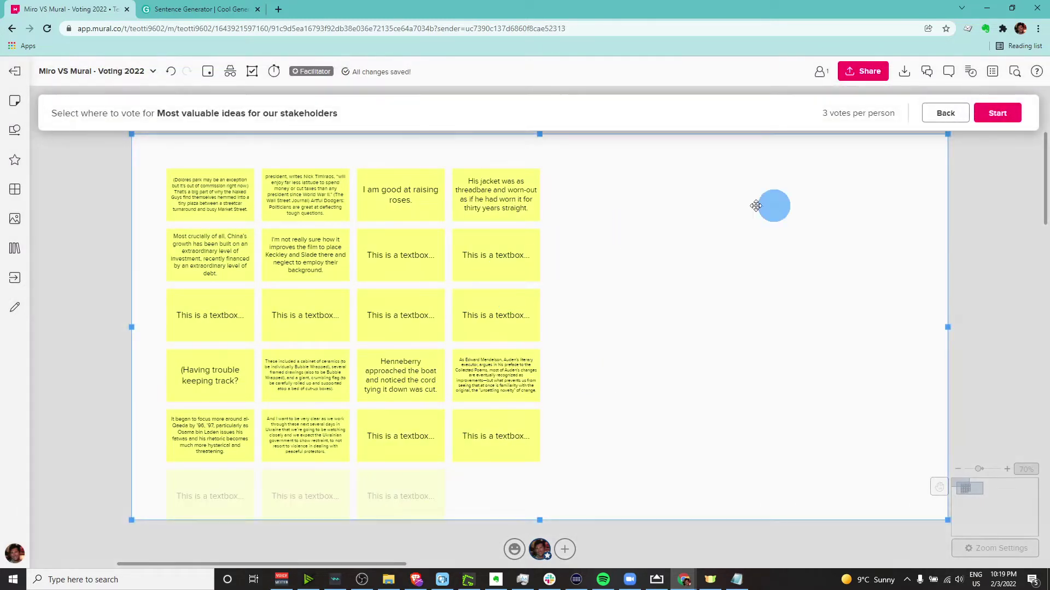
drag(952, 334, 603, 334)
drag(358, 527, 371, 545)
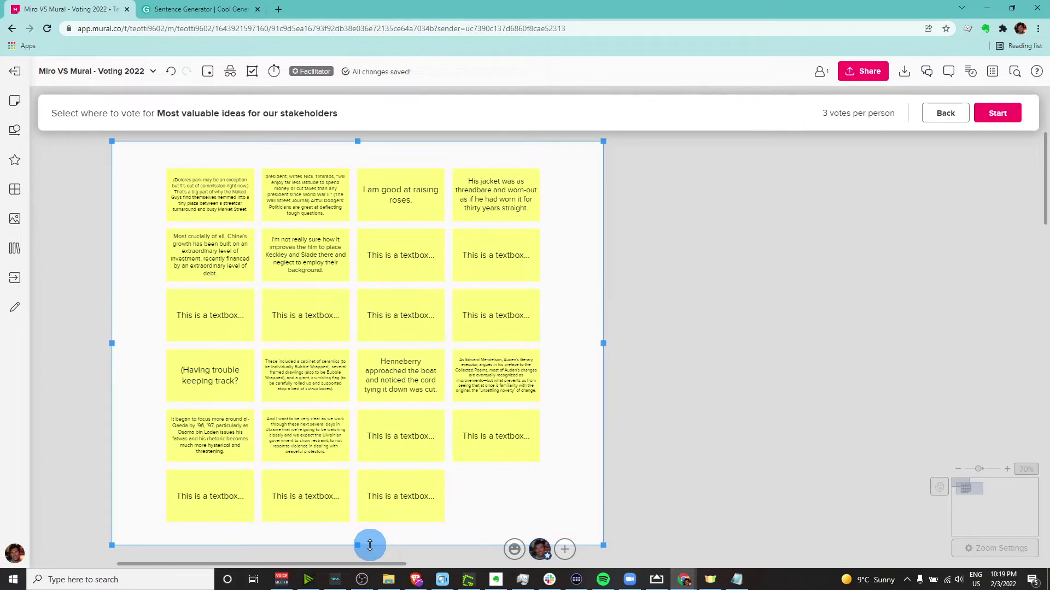
click(998, 116)
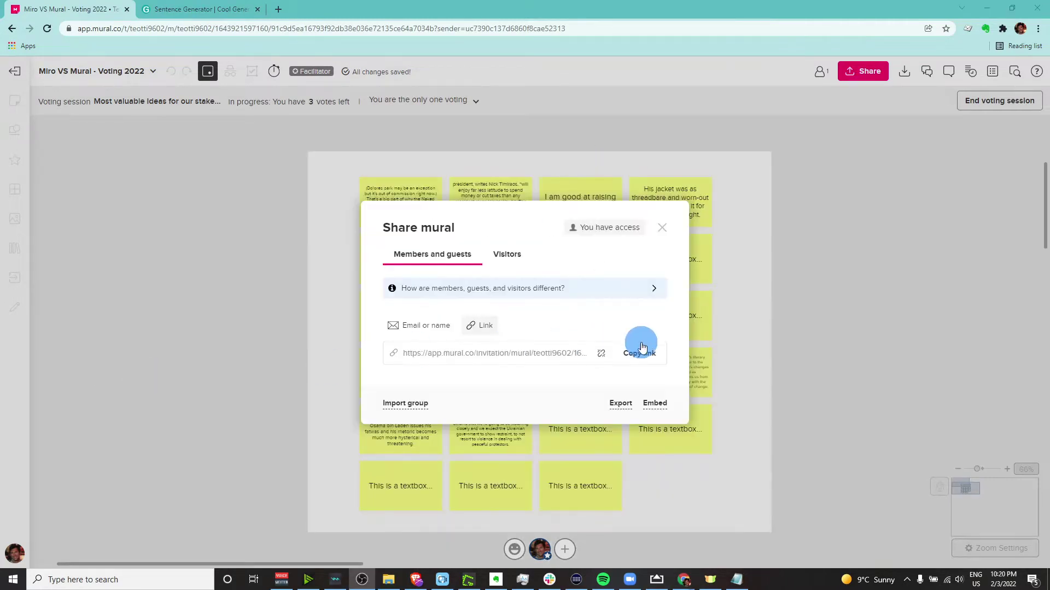
Try to join the mural from an incognito window using the members and guests link
click(642, 348)
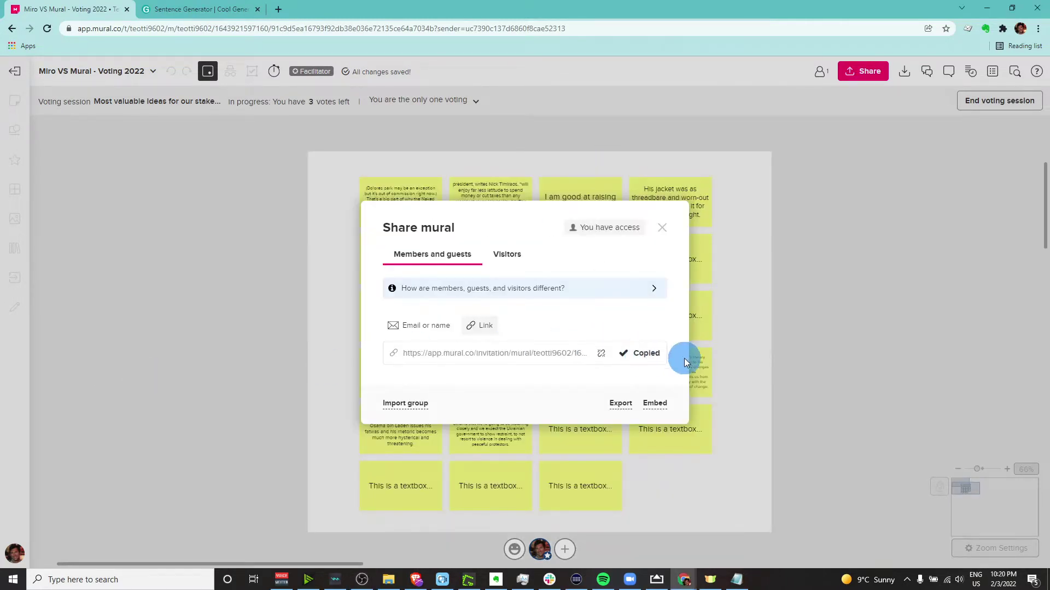
key(ctrl+shift+n)
key(ctrl+v)
key(Return)
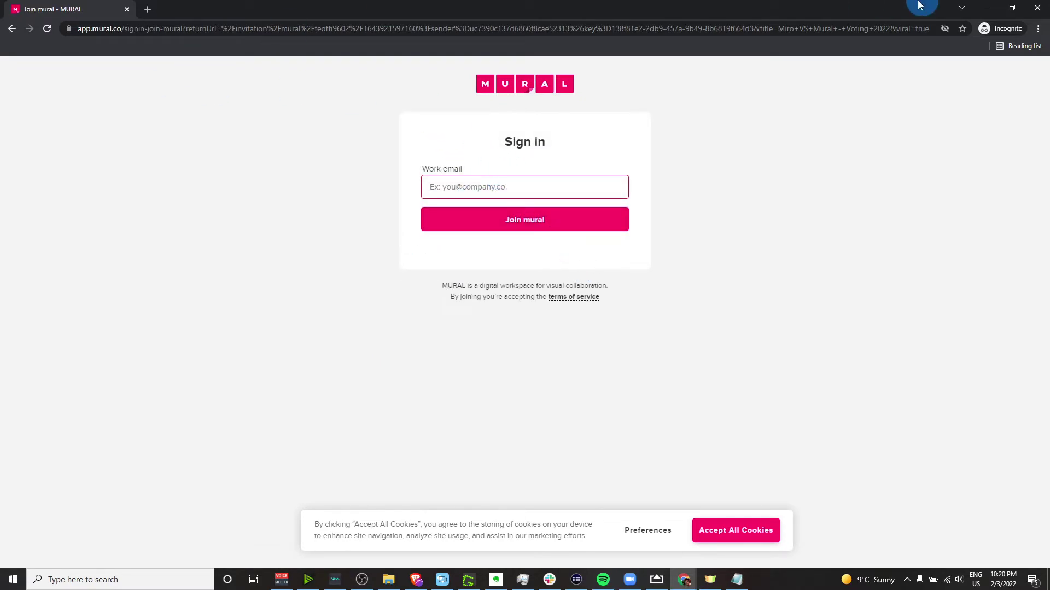
click(1037, 7)
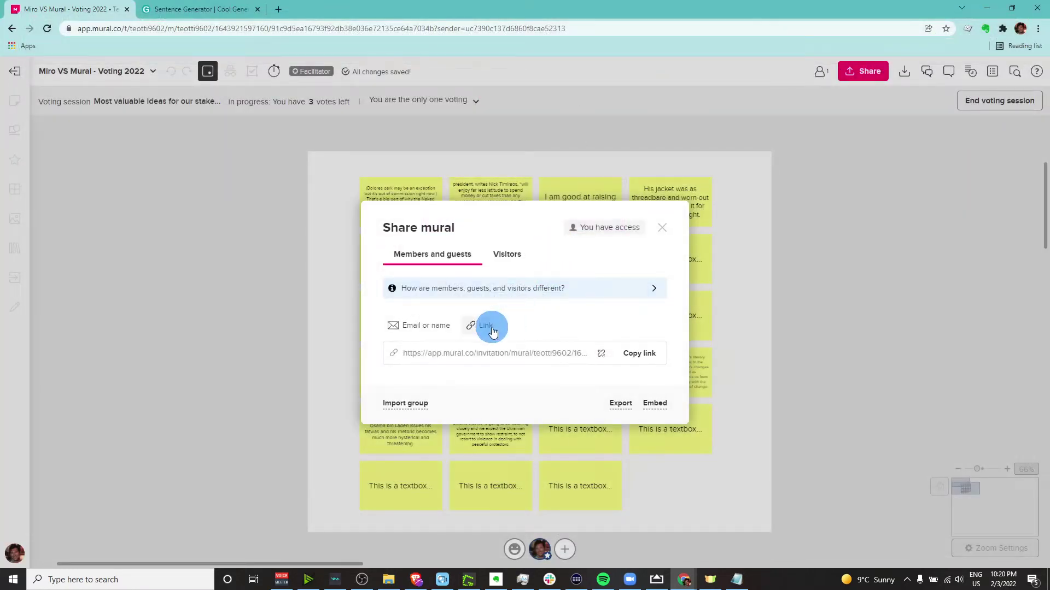
Copy the mural's visitor link and join as a visitor in an incognito window
click(509, 256)
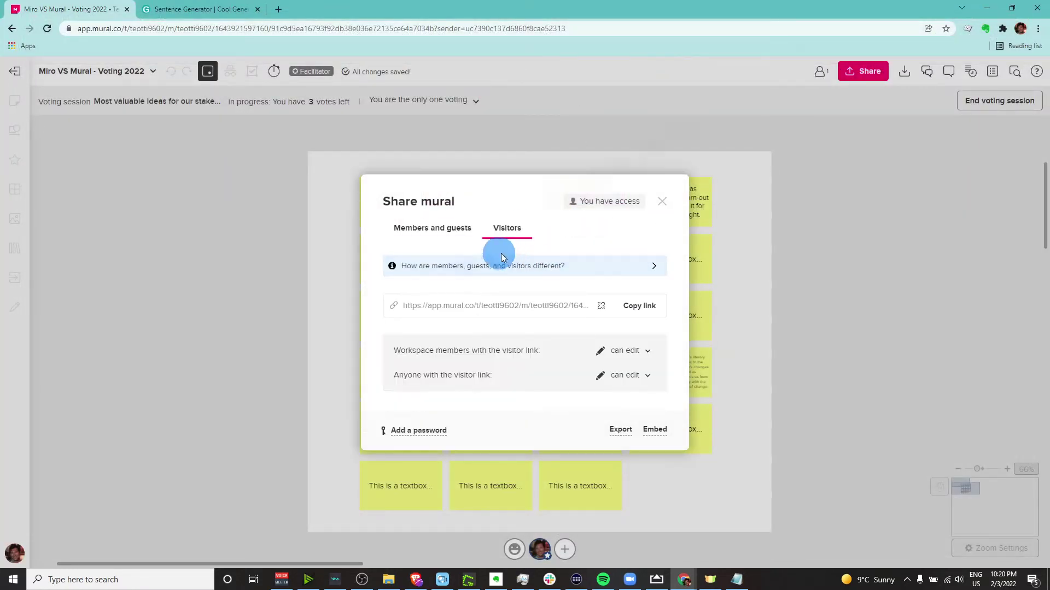
click(645, 307)
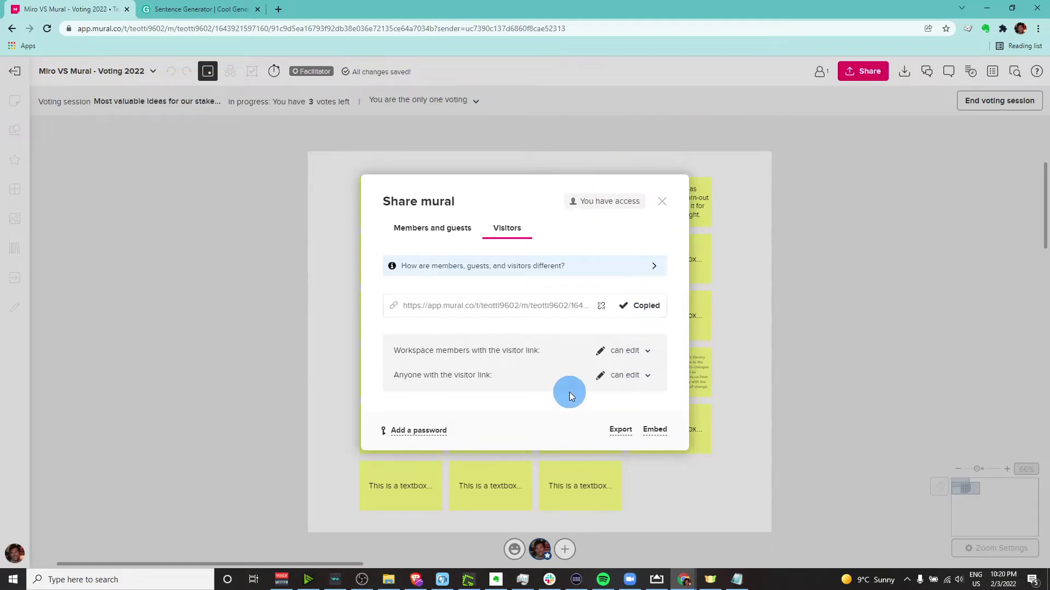
click(490, 266)
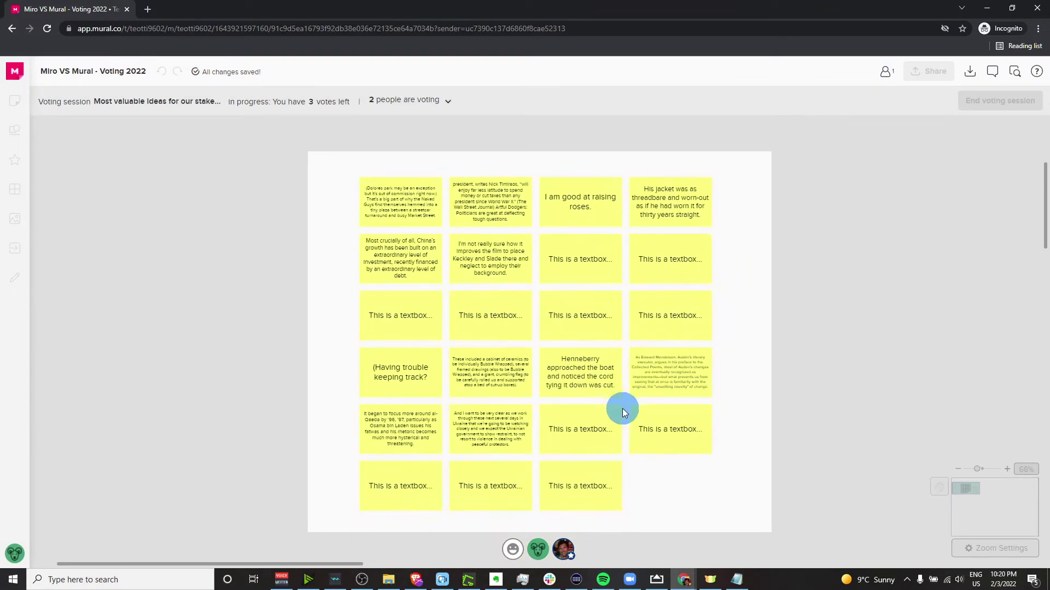
As the visitor, vote for the "president, writes" note, the "I am good at raising roses." note and the textbox note below it
click(483, 202)
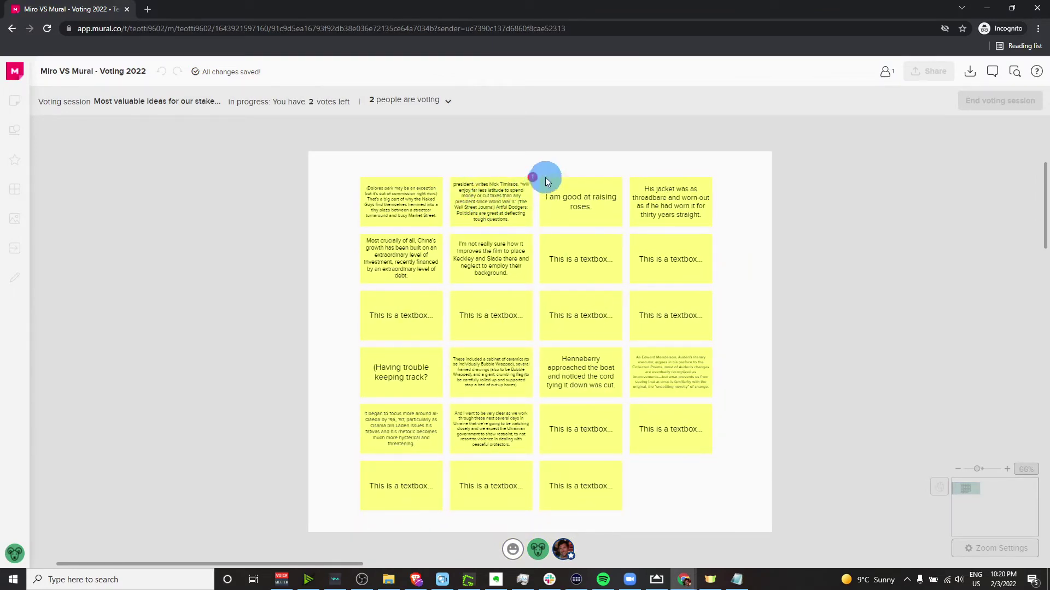
scroll(555, 209, down, 3)
scroll(563, 224, up, 3)
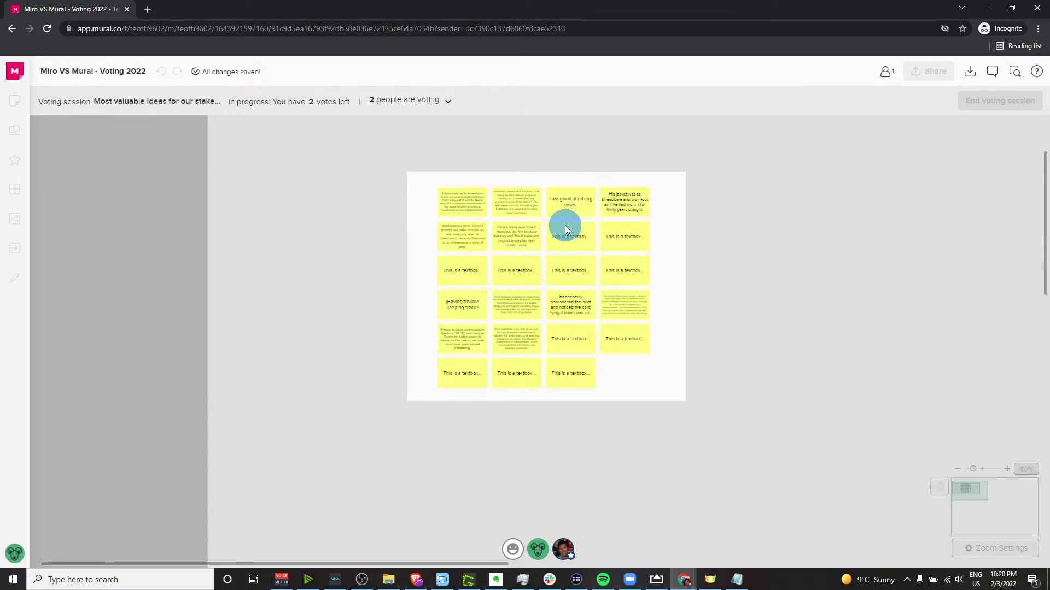
click(580, 195)
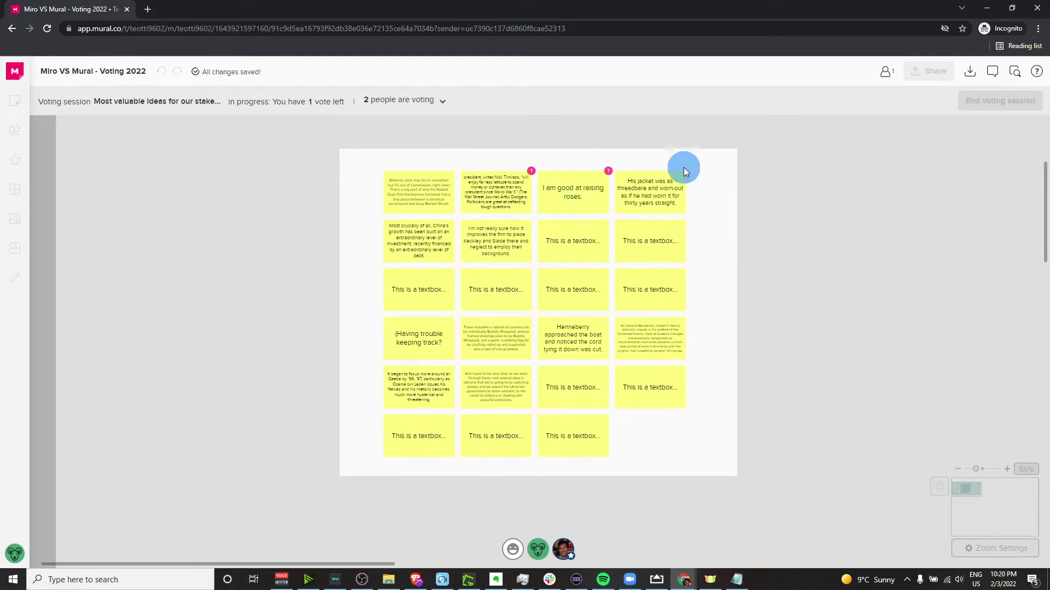
scroll(683, 236, down, 2)
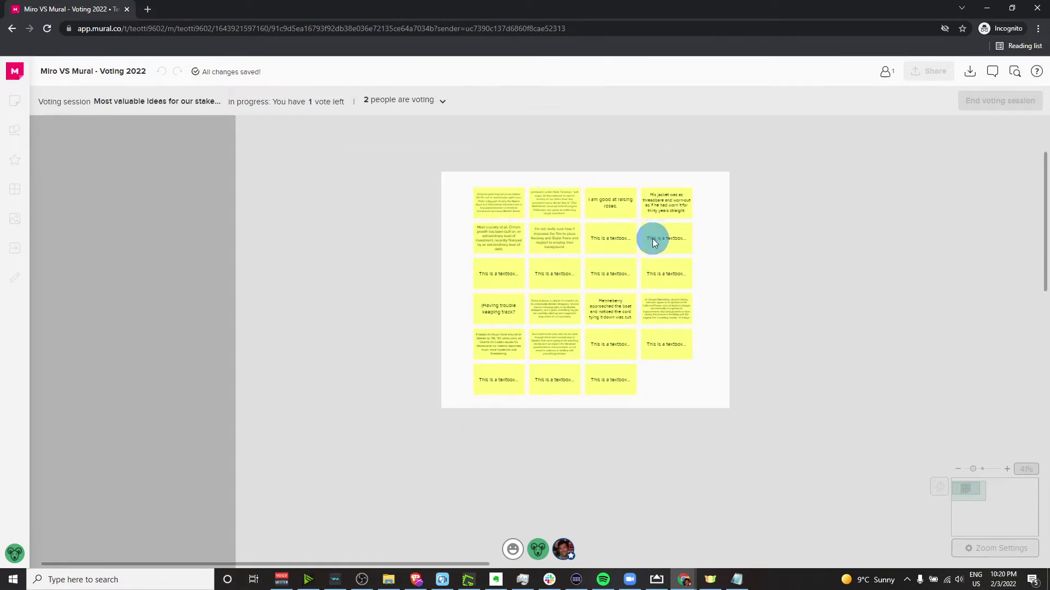
scroll(635, 216, up, 2)
click(608, 255)
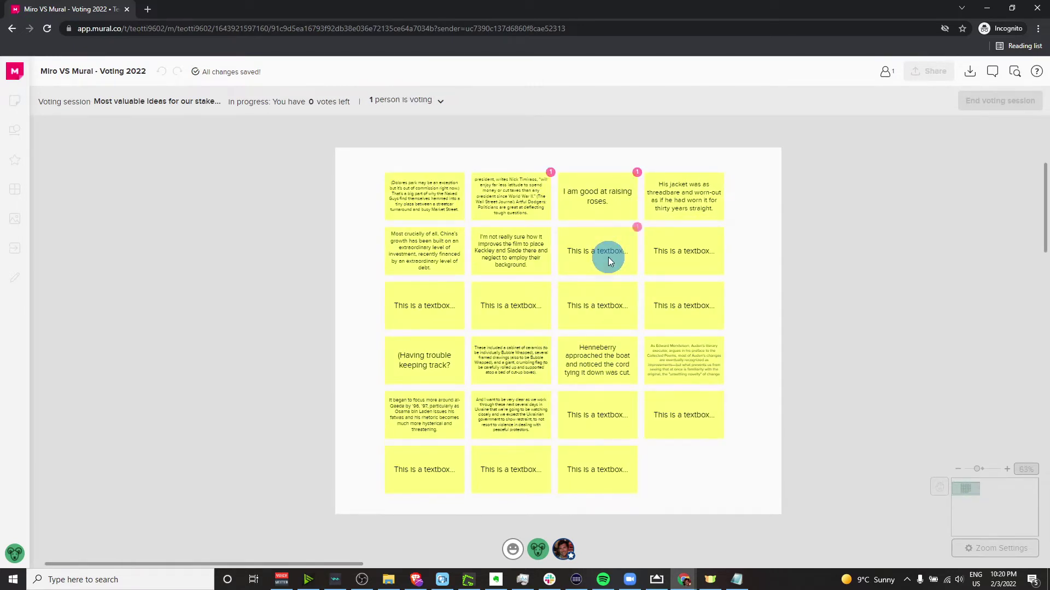
Show the facilitator's voter list beside the visitor's window and recast the visitor's vote on the "president, writes" note
click(475, 124)
key(super+Down)
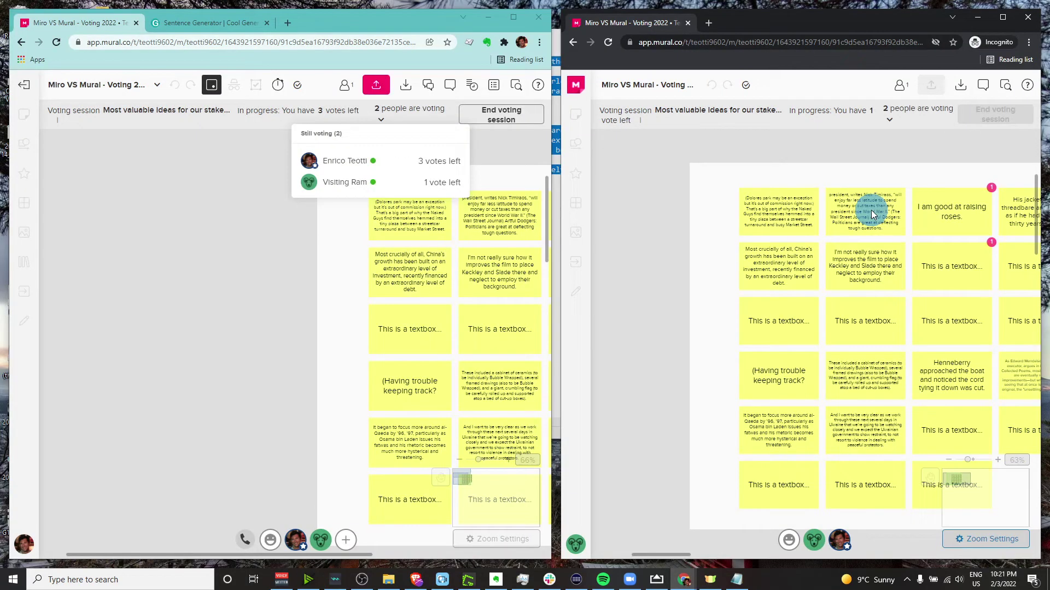
click(874, 215)
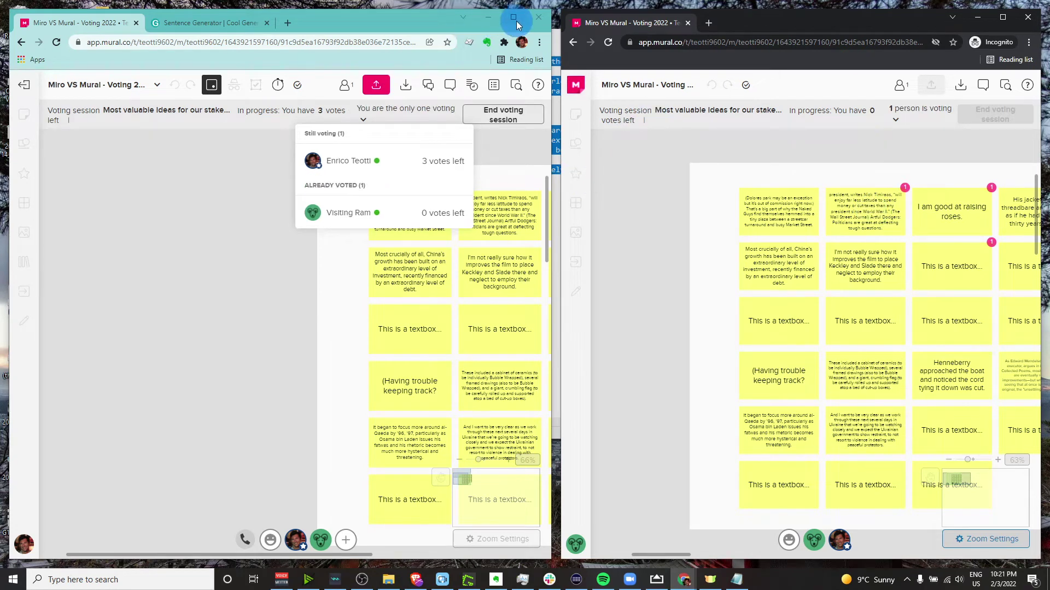
click(674, 224)
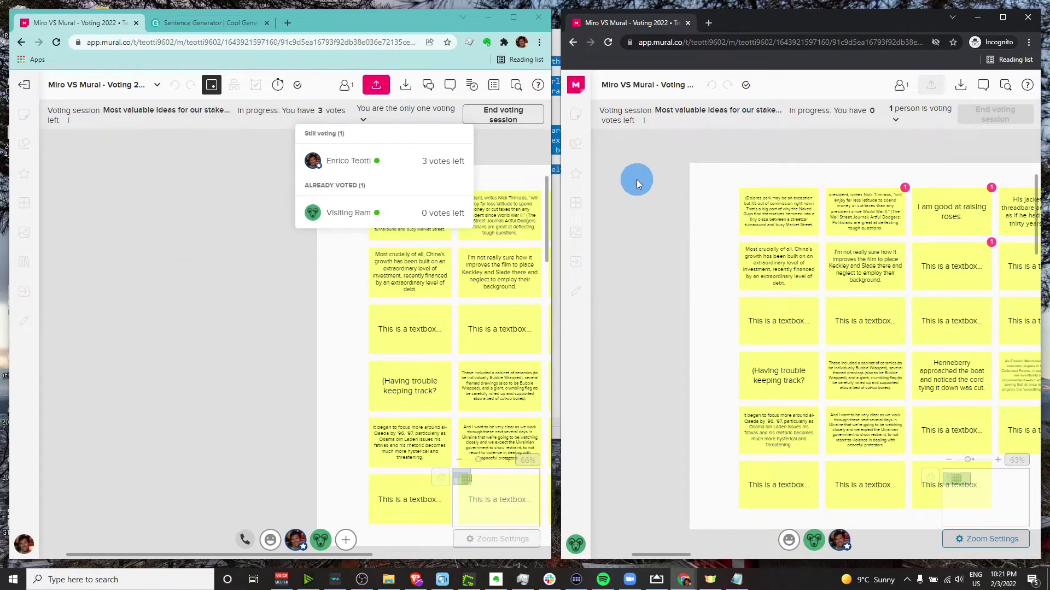
scroll(632, 176, down, 3)
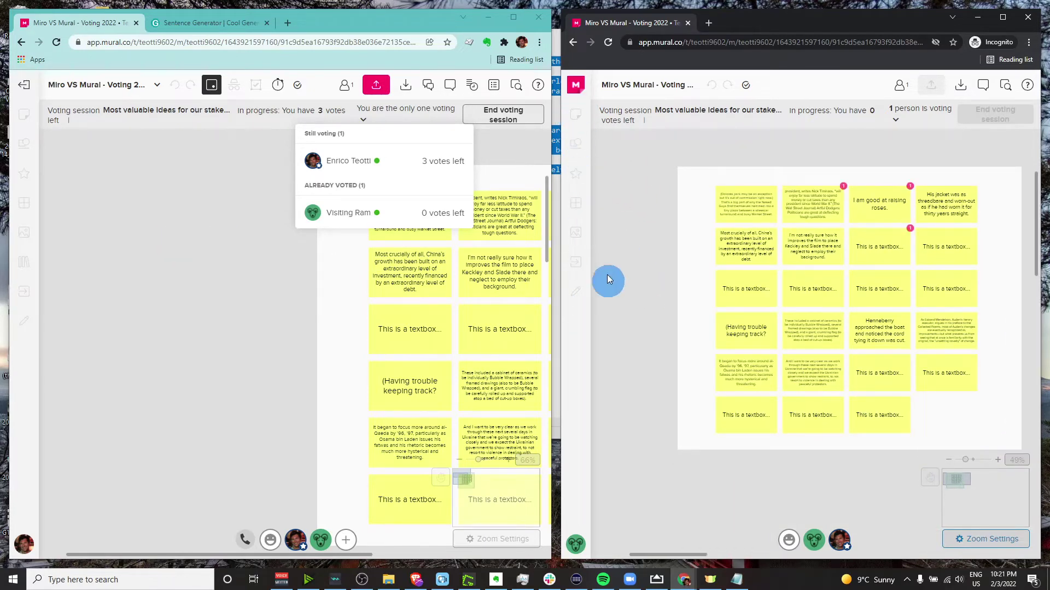
End the stakeholder voting session for everyone and close the Find panel on the mural
click(495, 115)
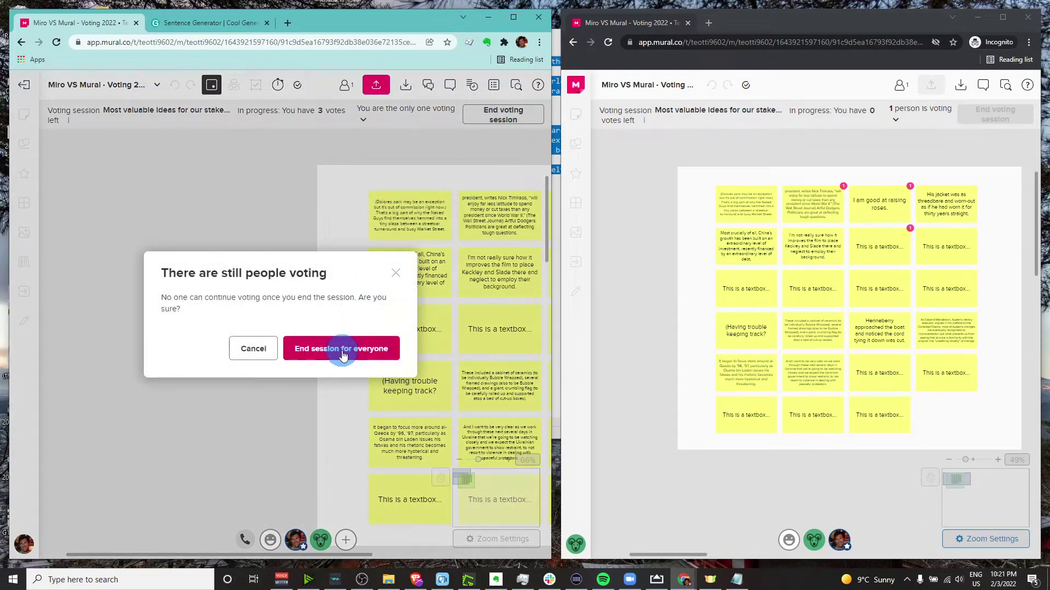
click(342, 349)
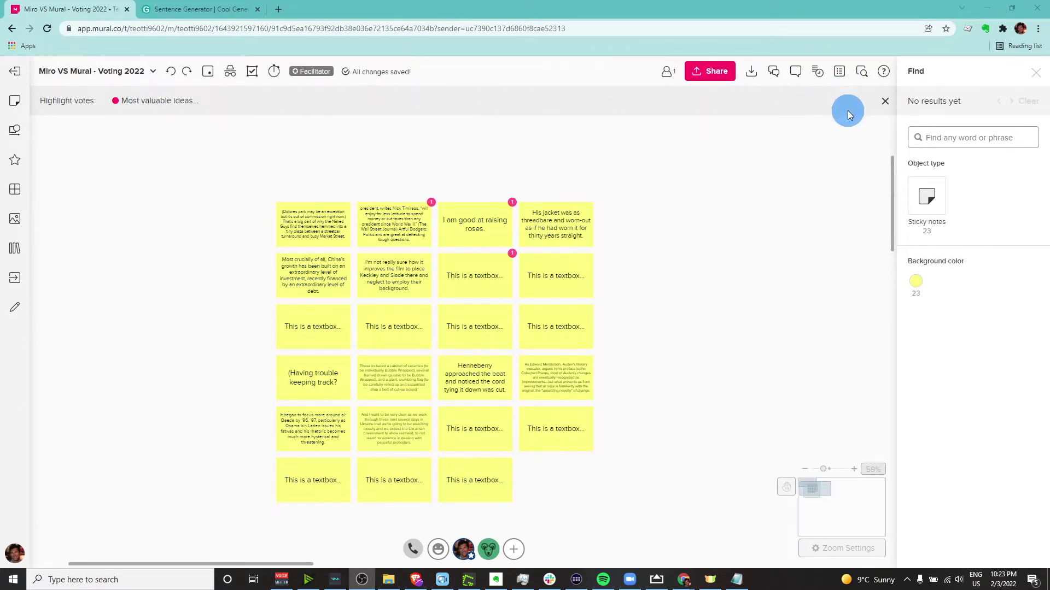
click(1035, 72)
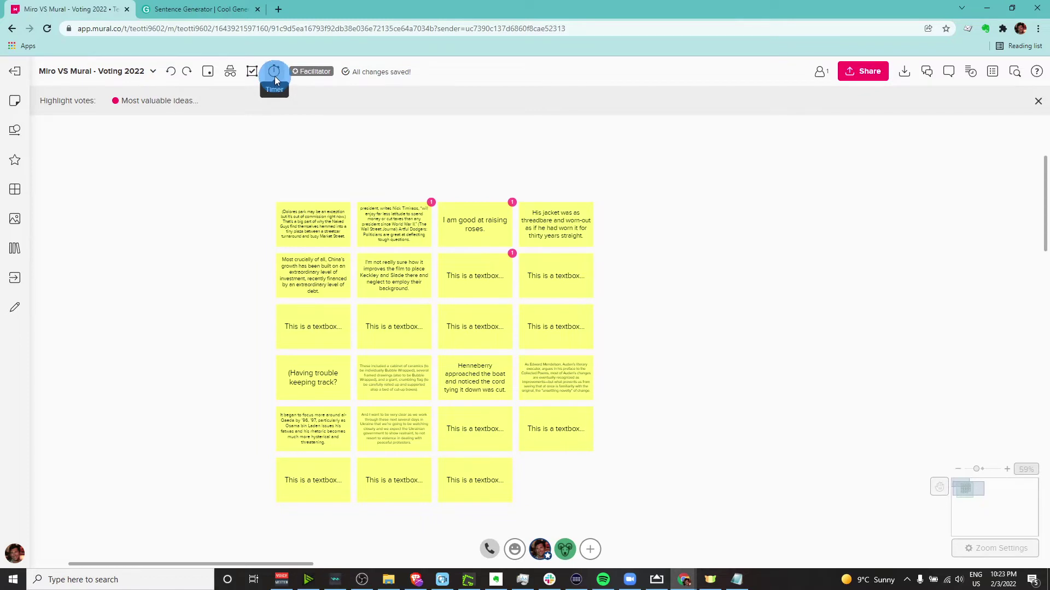
Start a voting session named "Most valuable idea for our CEO" with 3 votes per person on sticky notes and dismiss the voting introduction
click(210, 72)
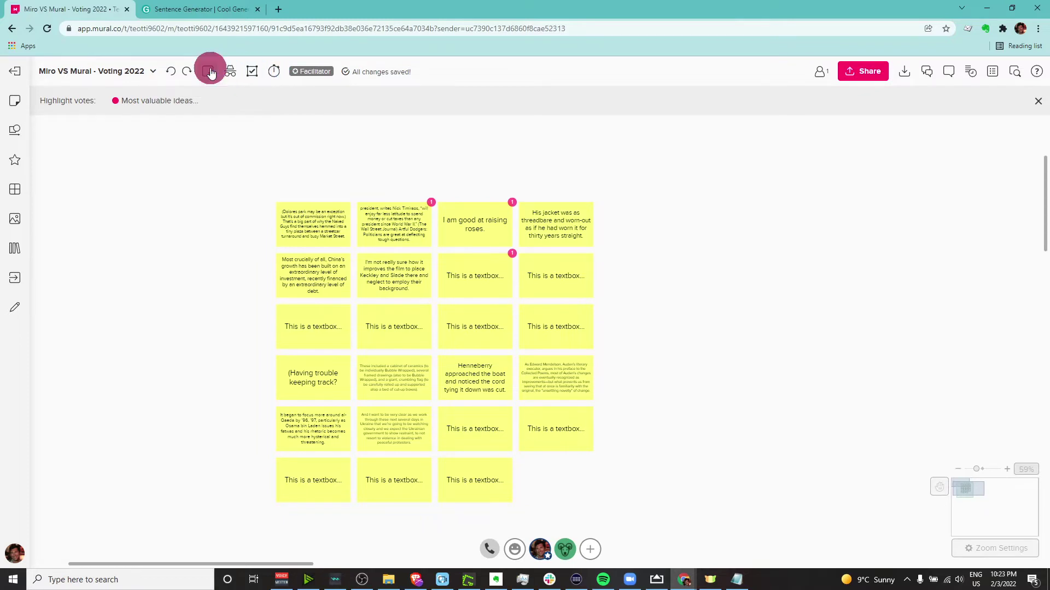
click(227, 98)
text(Most valuable idea for our CEO)
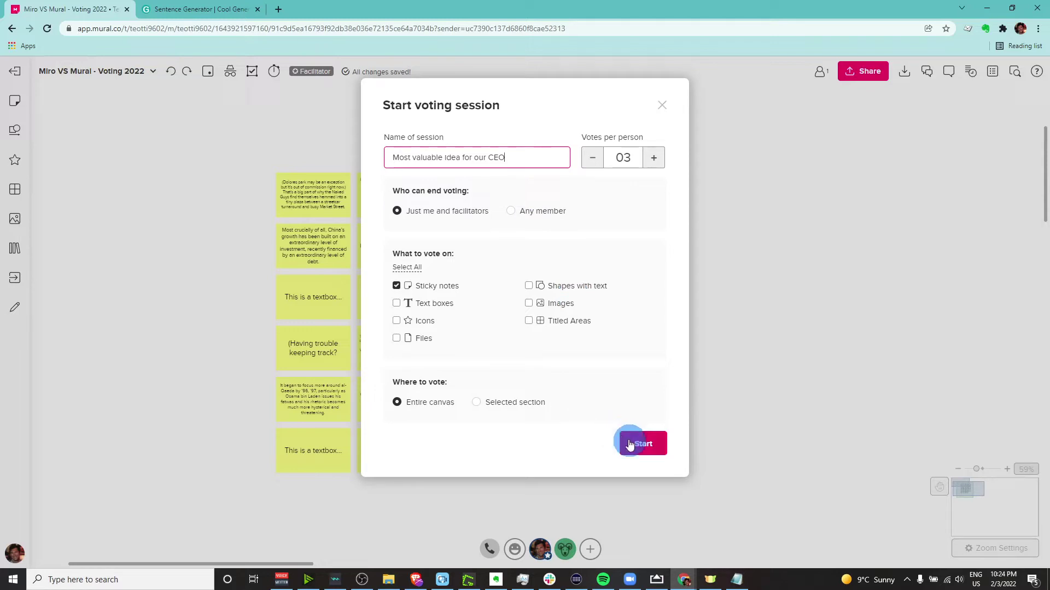
click(654, 452)
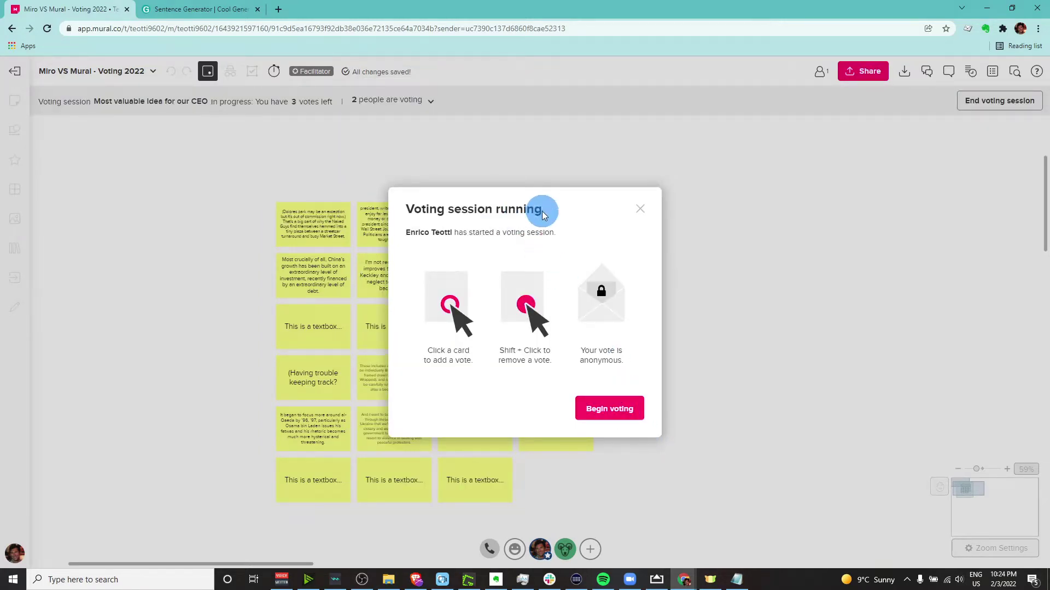
click(639, 207)
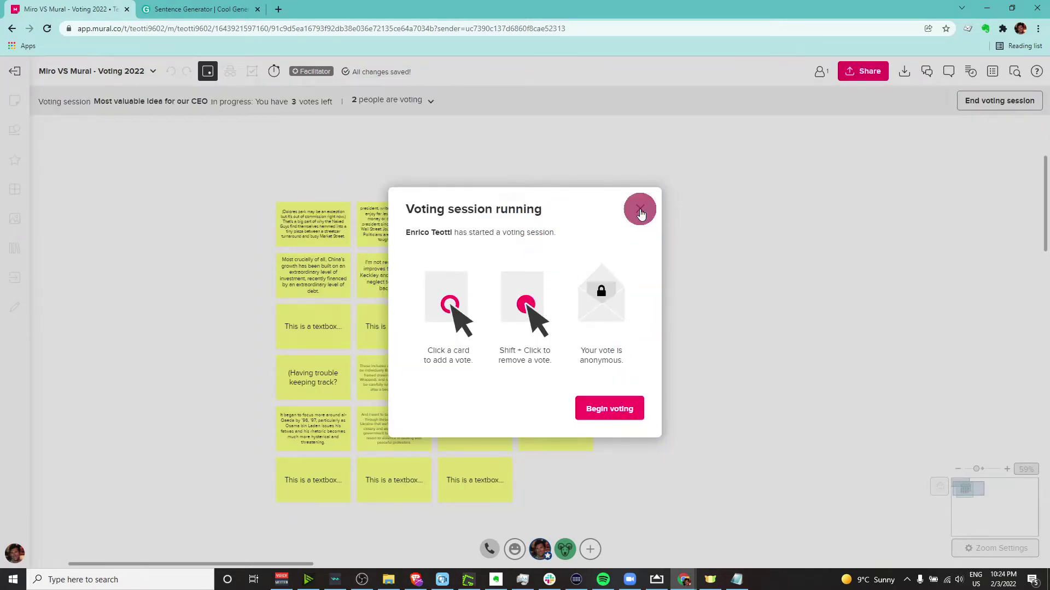
Check who is still voting in the "Most valuable idea for our CEO" session and end it for everyone
scroll(506, 230, up, 2)
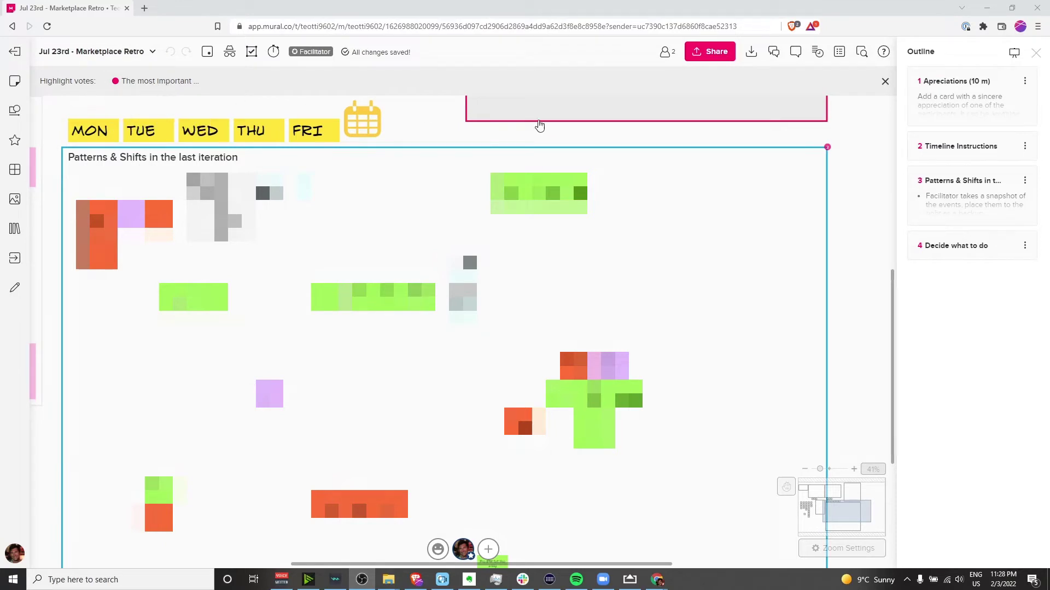
scroll(851, 140, up, 5)
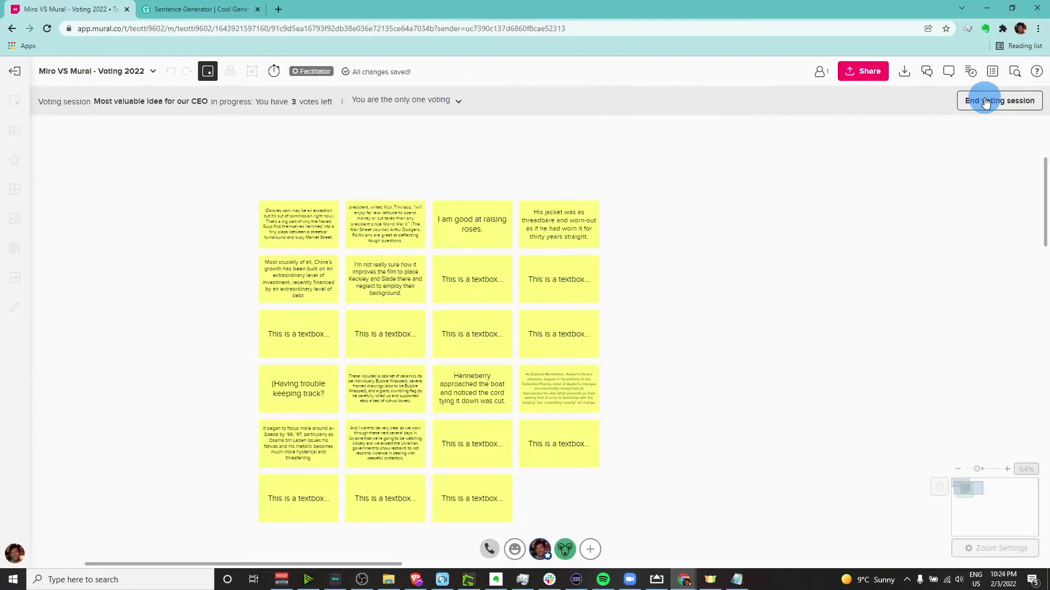
click(409, 101)
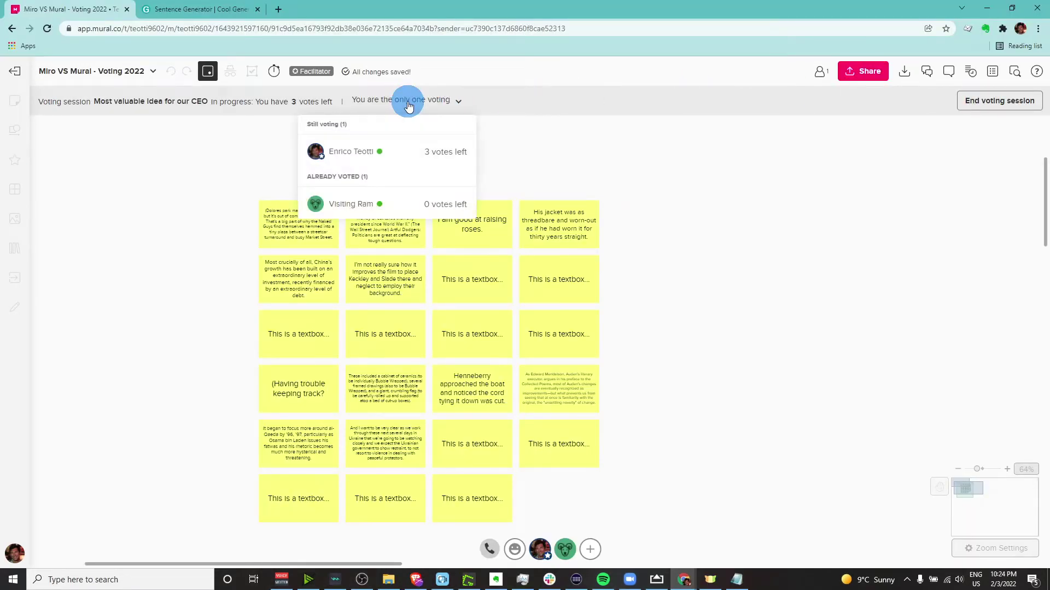
click(998, 102)
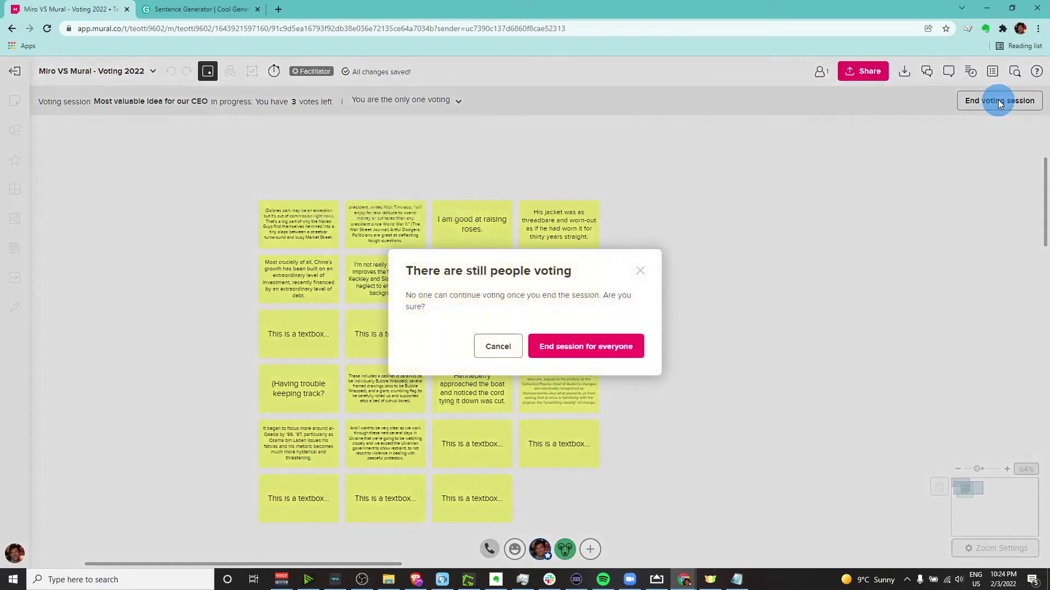
click(585, 349)
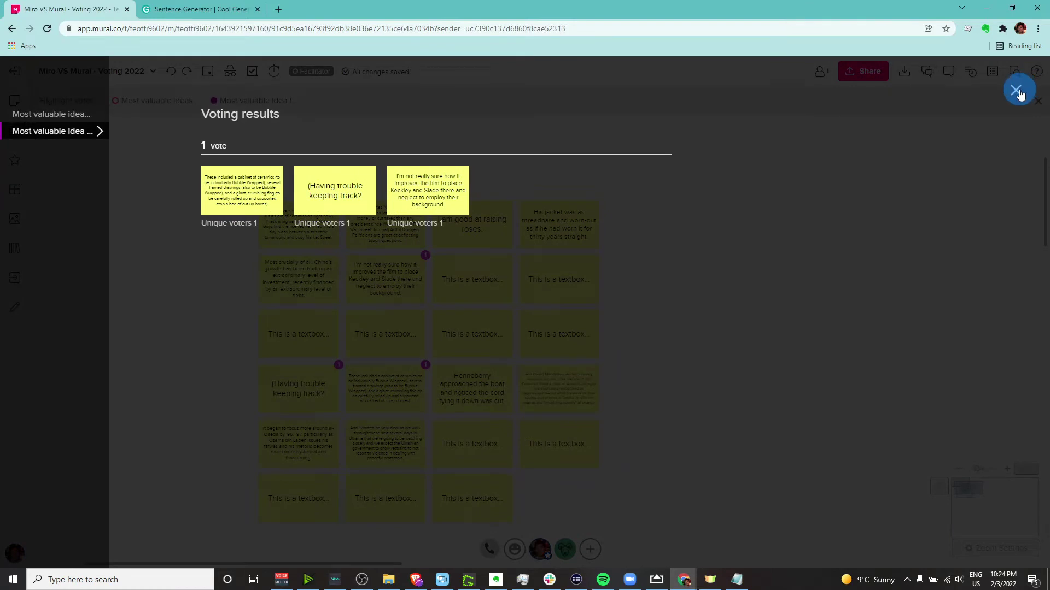
Close the voting results and highlight the votes of the "Most valuable idea for our CEO" session on the notes
click(1017, 91)
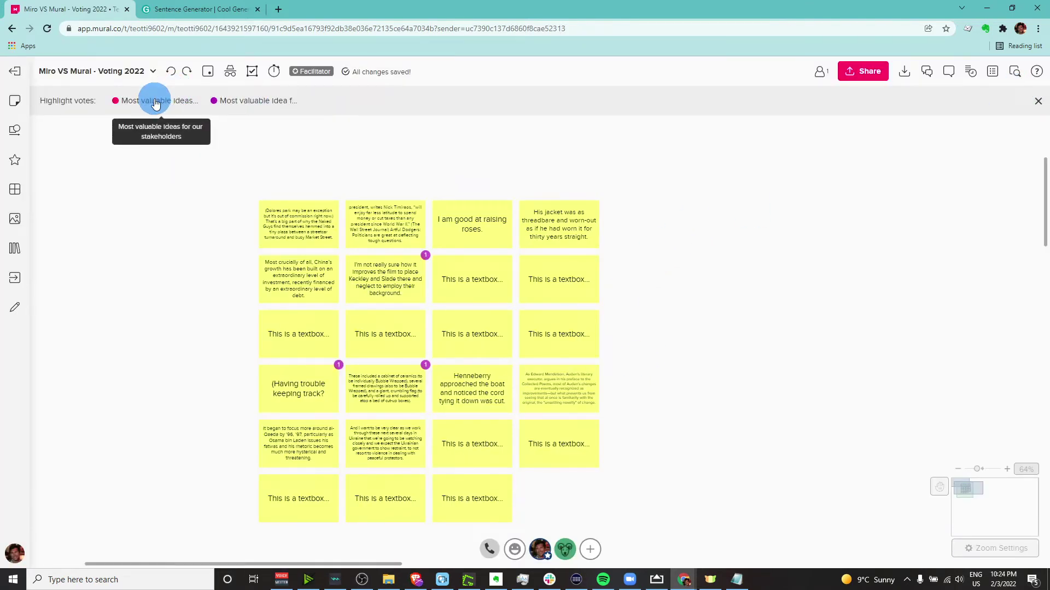
click(236, 101)
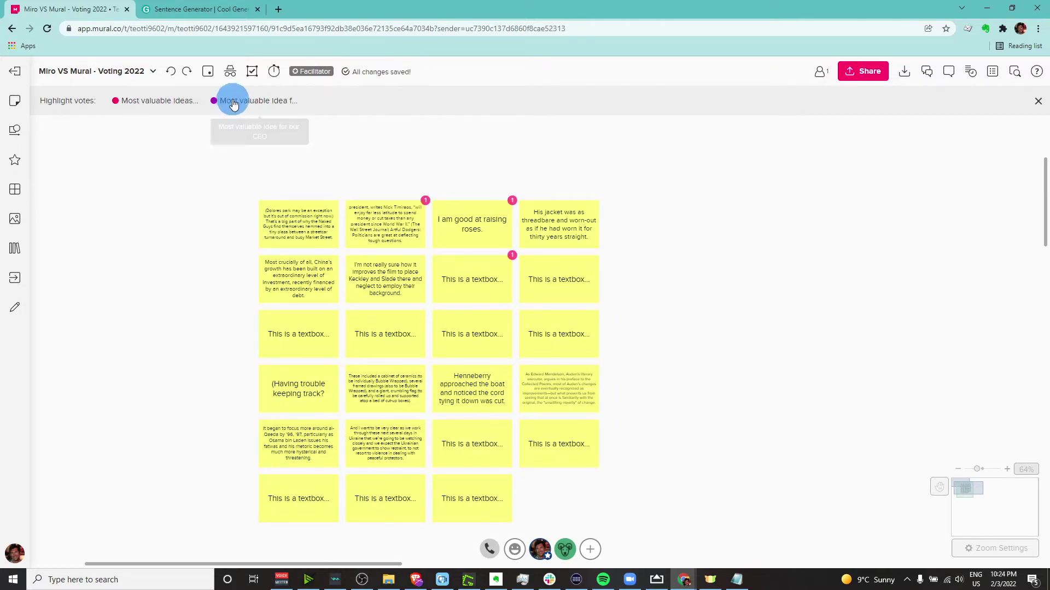
scroll(360, 150, down, 1)
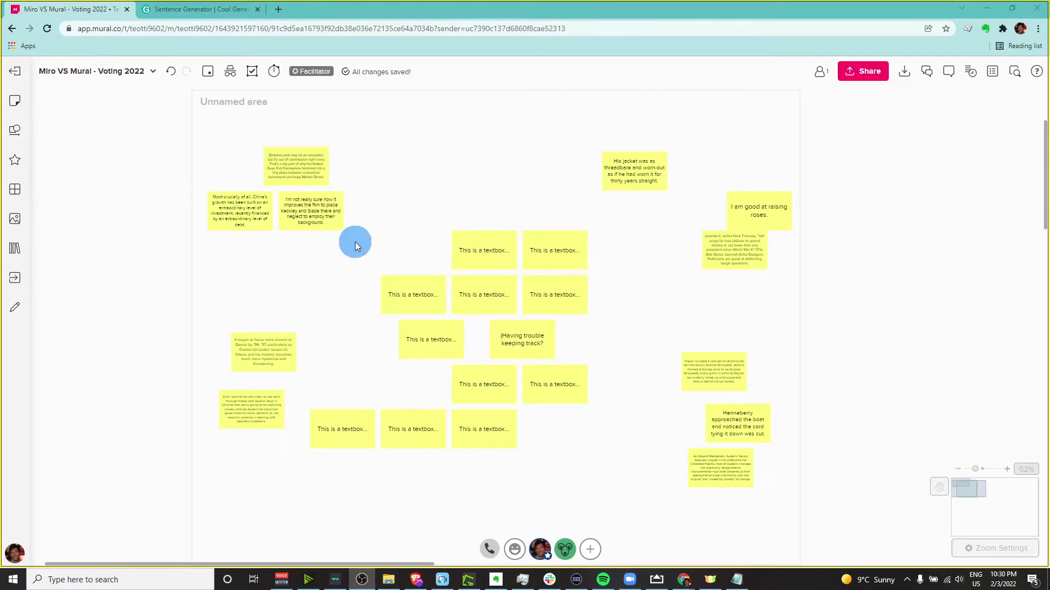
click(209, 74)
click(266, 104)
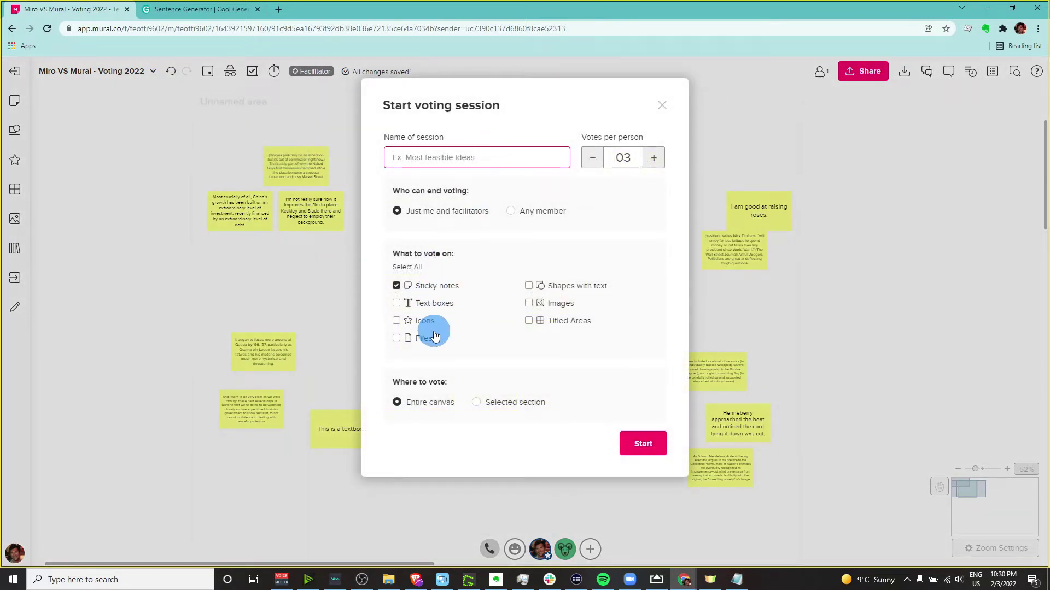
click(662, 107)
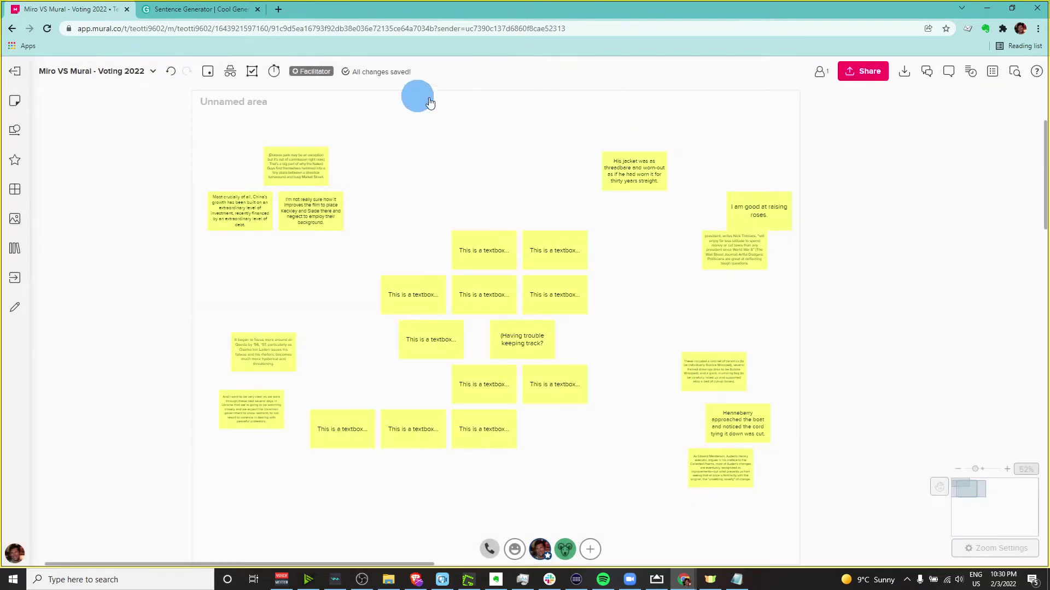
Show the votes of the earlier voting sessions on the regrouped sticky notes
click(208, 74)
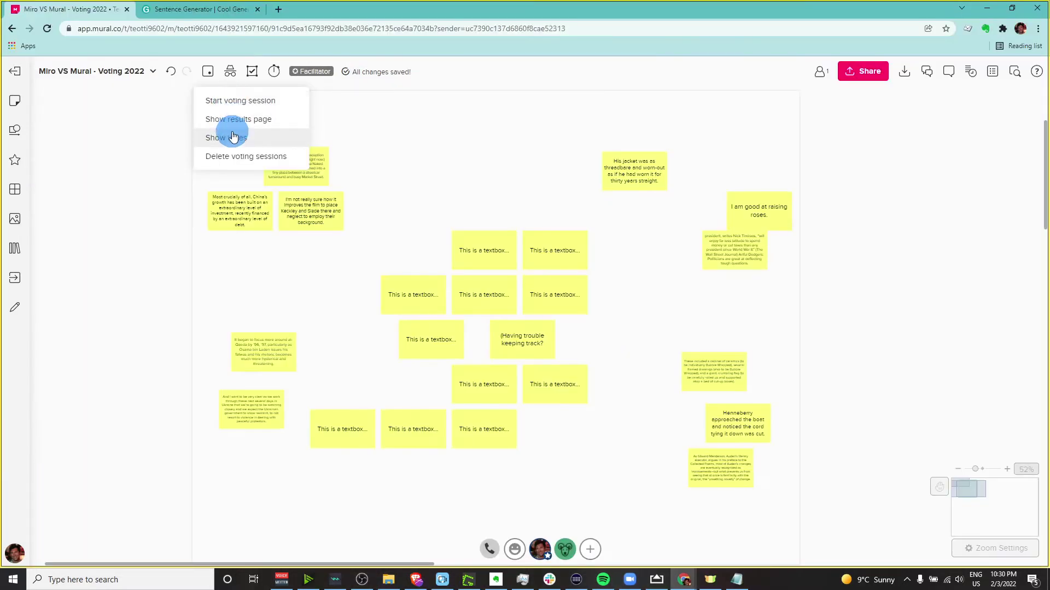
click(228, 133)
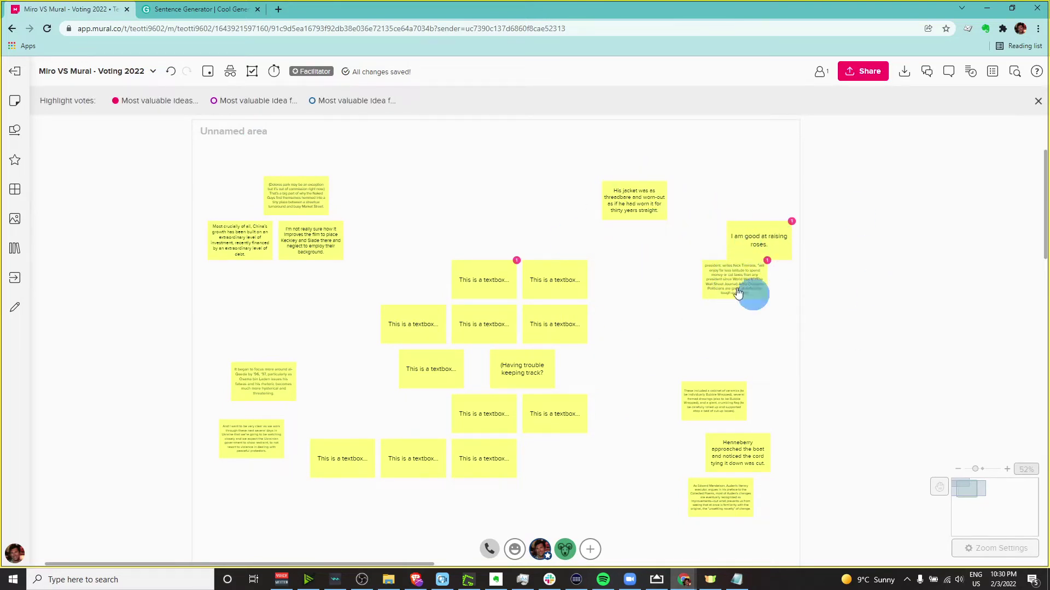
click(766, 256)
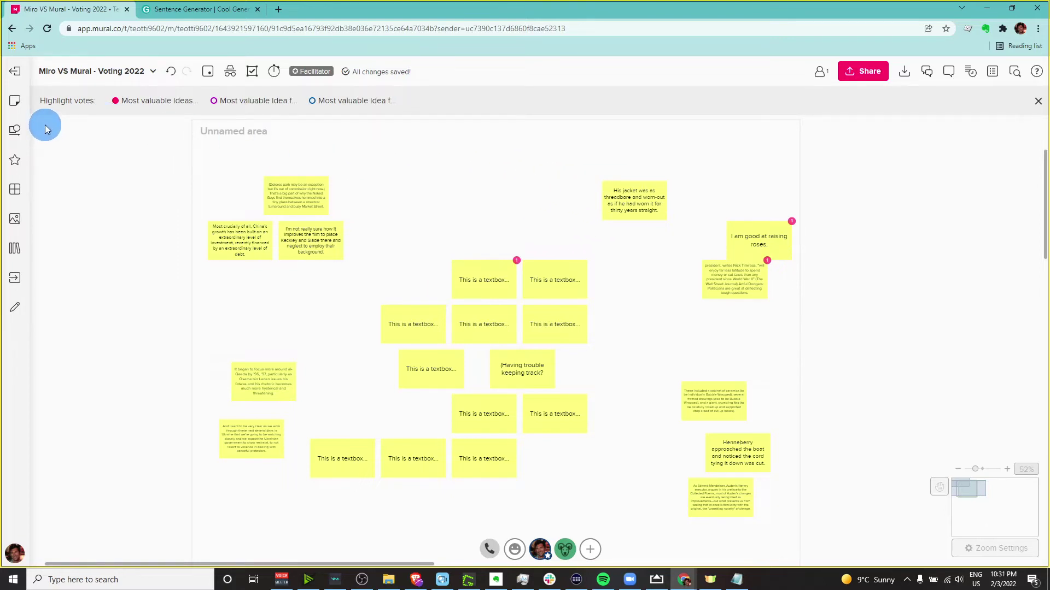
Draw freehand circles around the three-note "Most crucially of all" group, the "I am good at raising roses." pair and the "Henneberry" group
click(15, 307)
mouse_move(316, 129)
mouse_down()
mouse_move(284, 127)
mouse_move(187, 176)
mouse_move(257, 251)
mouse_move(380, 225)
mouse_move(352, 133)
mouse_move(316, 129)
mouse_up()
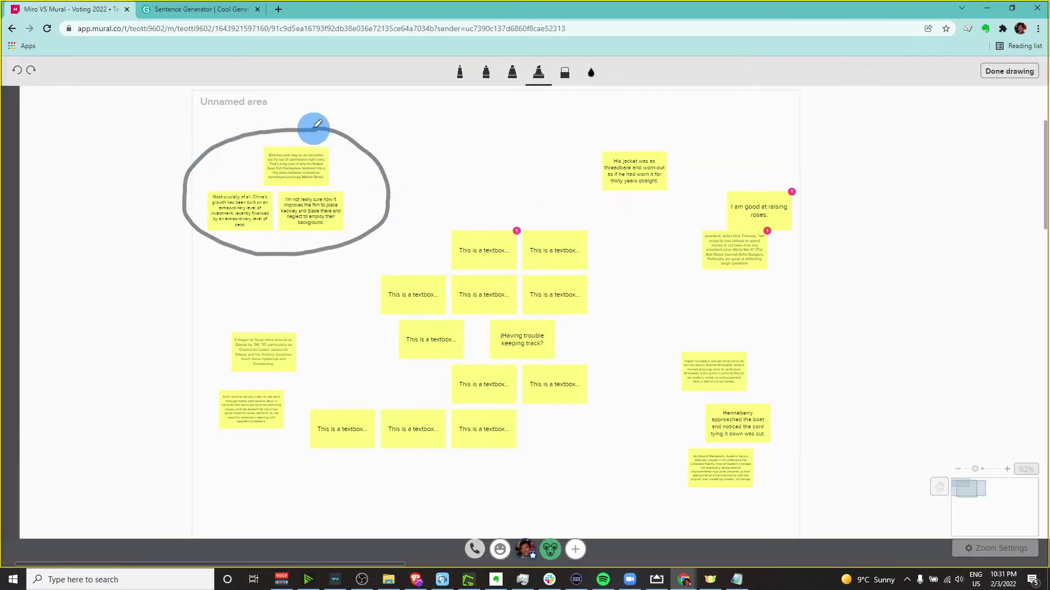
mouse_move(769, 171)
mouse_down()
mouse_move(702, 174)
mouse_move(722, 267)
mouse_move(827, 241)
mouse_move(804, 180)
mouse_move(771, 168)
mouse_up()
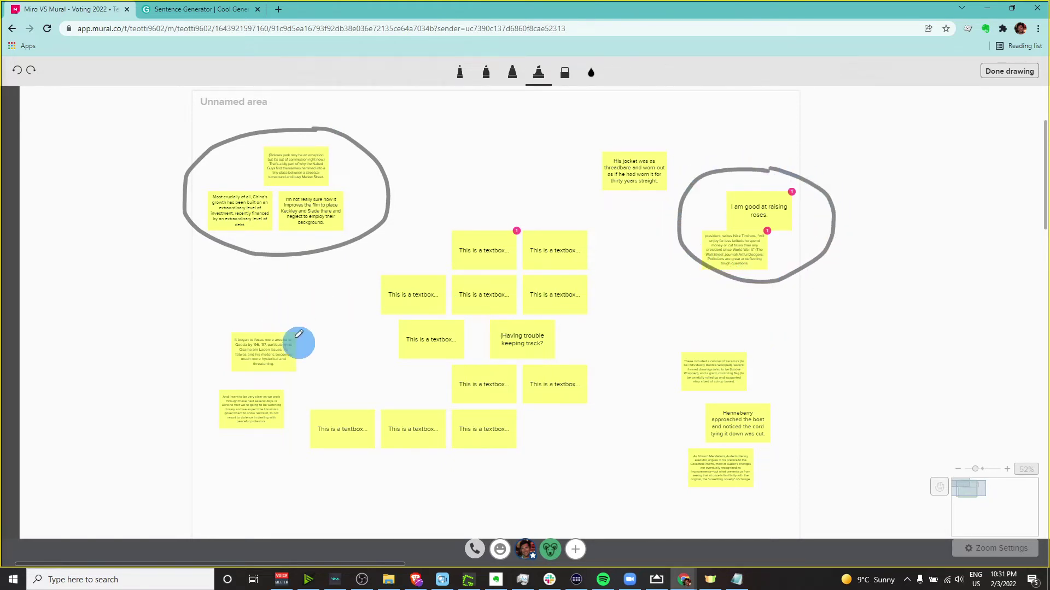
click(513, 72)
mouse_move(737, 329)
mouse_down()
mouse_move(651, 421)
mouse_move(699, 497)
mouse_move(818, 435)
mouse_move(742, 328)
mouse_move(731, 330)
mouse_up()
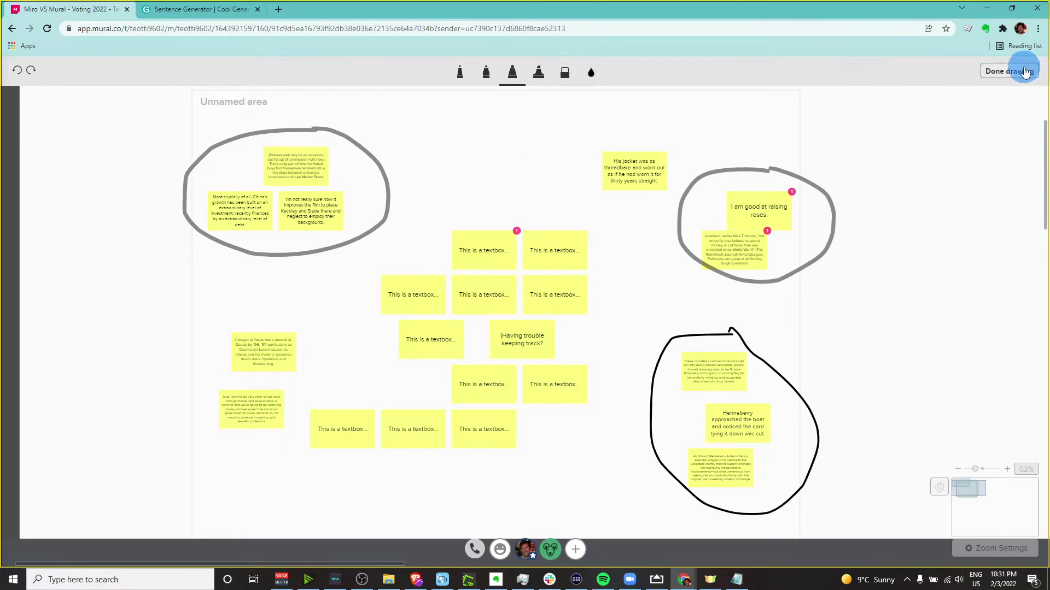
click(1009, 71)
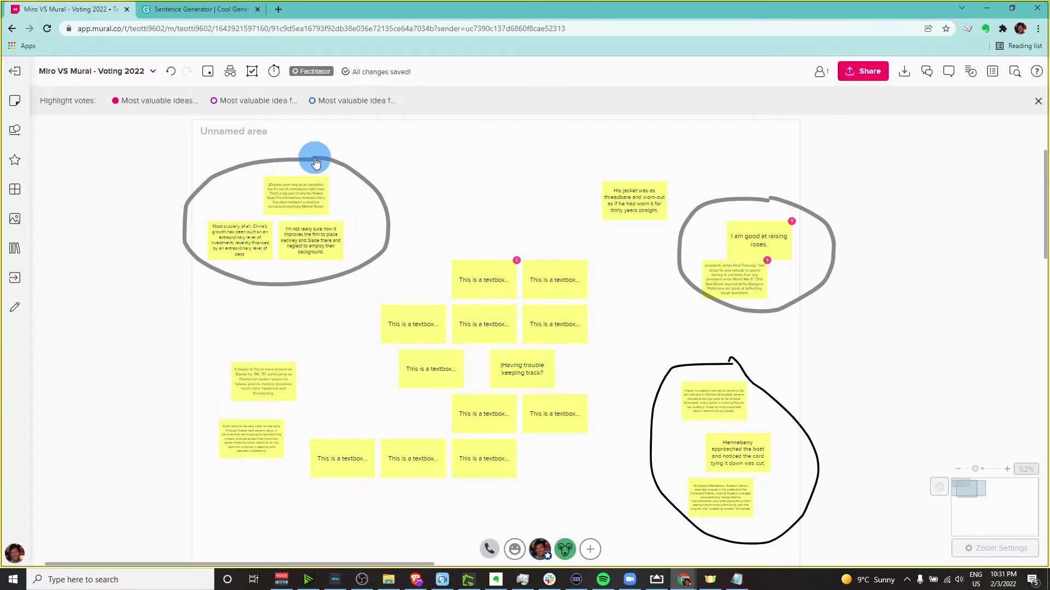
Enable every object type to vote on in a new voting session's setup and close it without starting
click(207, 71)
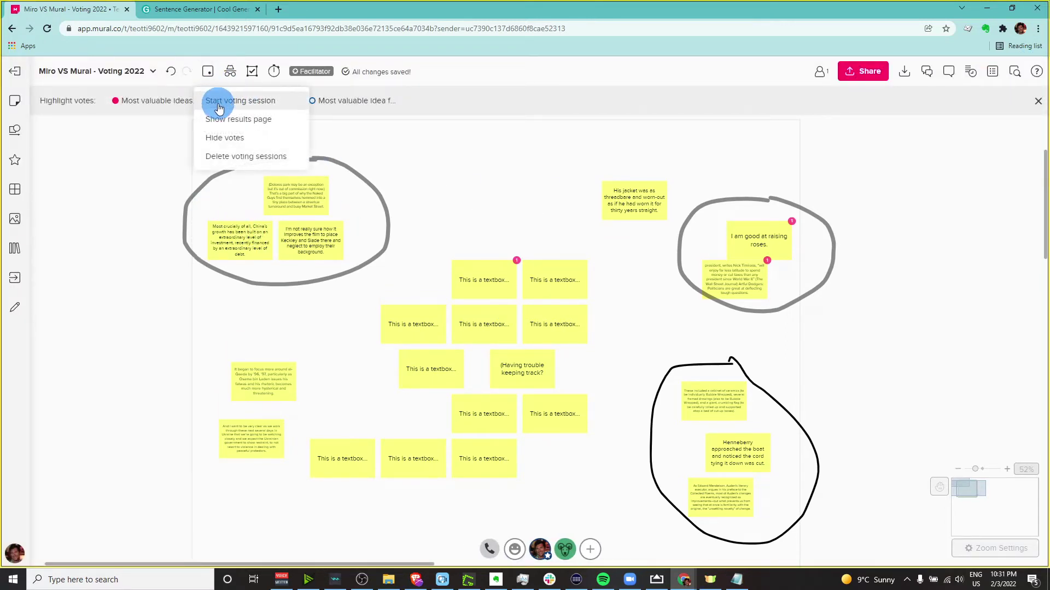
click(219, 104)
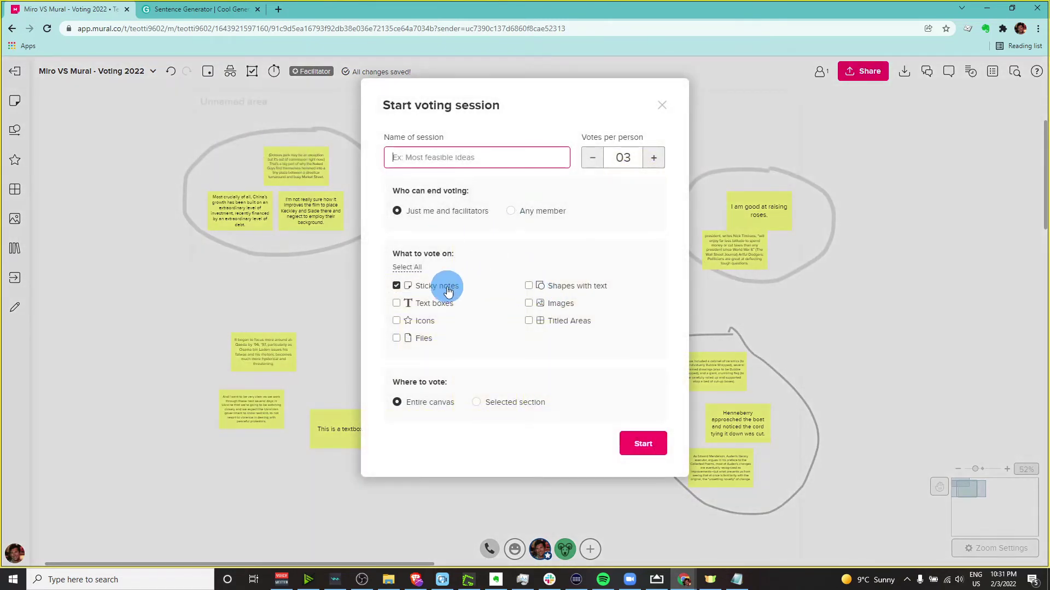
click(427, 306)
click(422, 322)
click(423, 340)
click(571, 321)
click(563, 303)
click(573, 288)
click(663, 108)
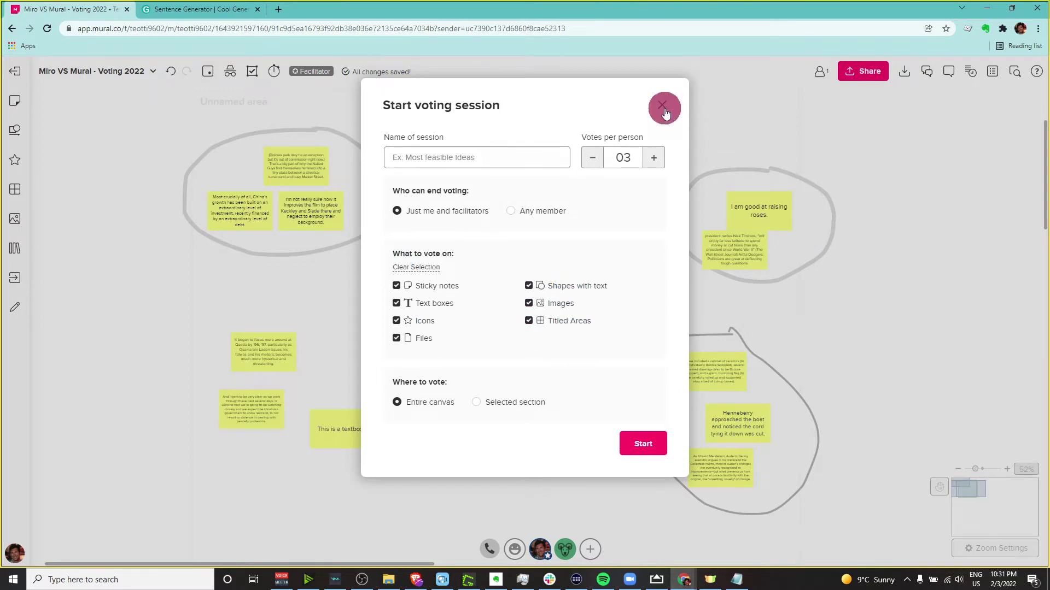
Remove the freehand circles drawn around the note groups
key(ctrl+z)
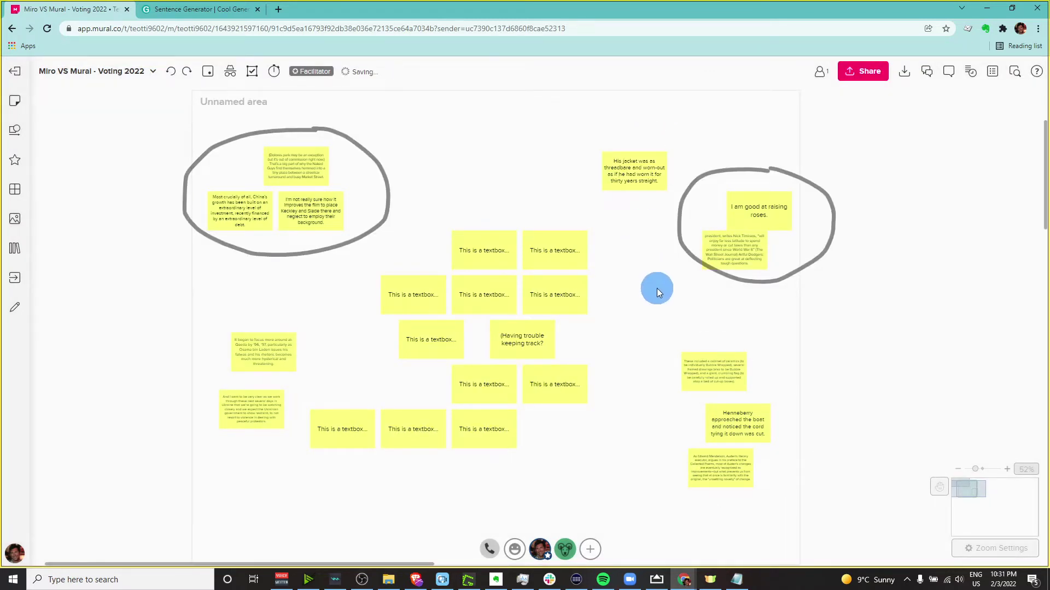
click(691, 206)
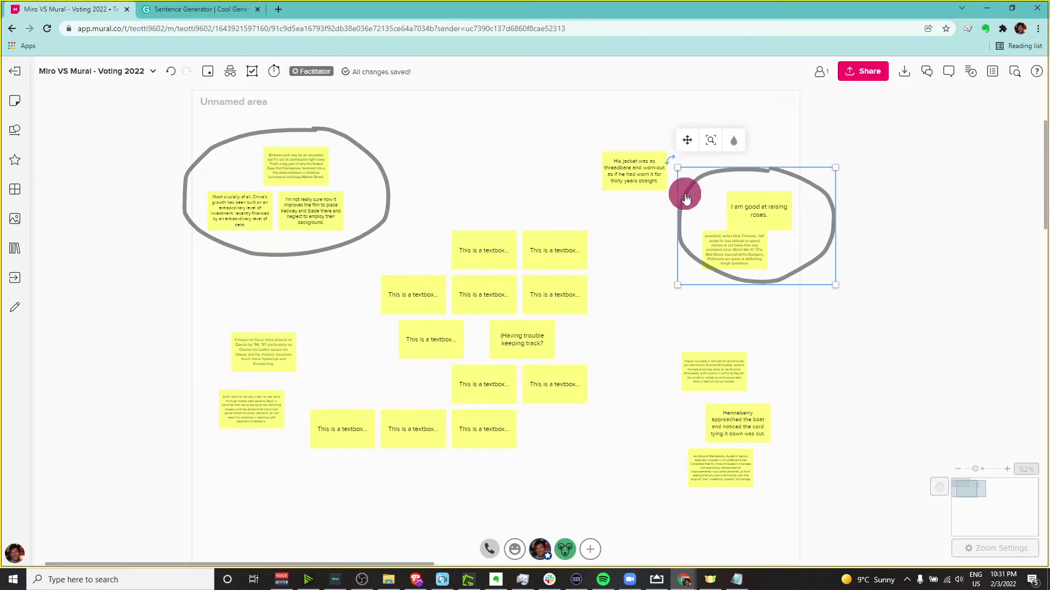
Add a circle shape and stretch it into an ellipse about 615 by 466 px around the three-note "Most crucially of all" group
click(15, 130)
click(71, 325)
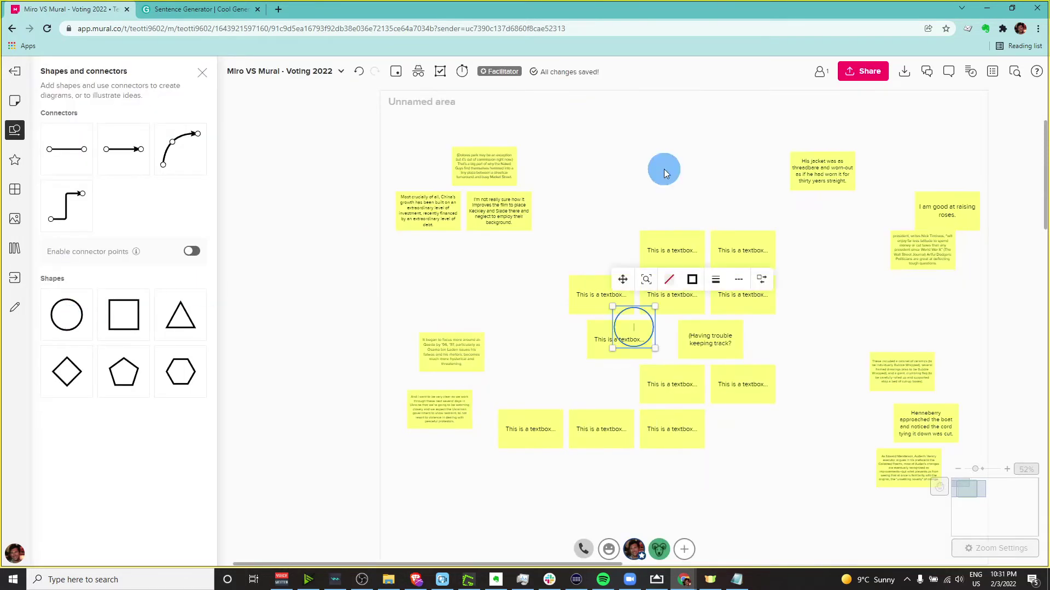
double_click(635, 313)
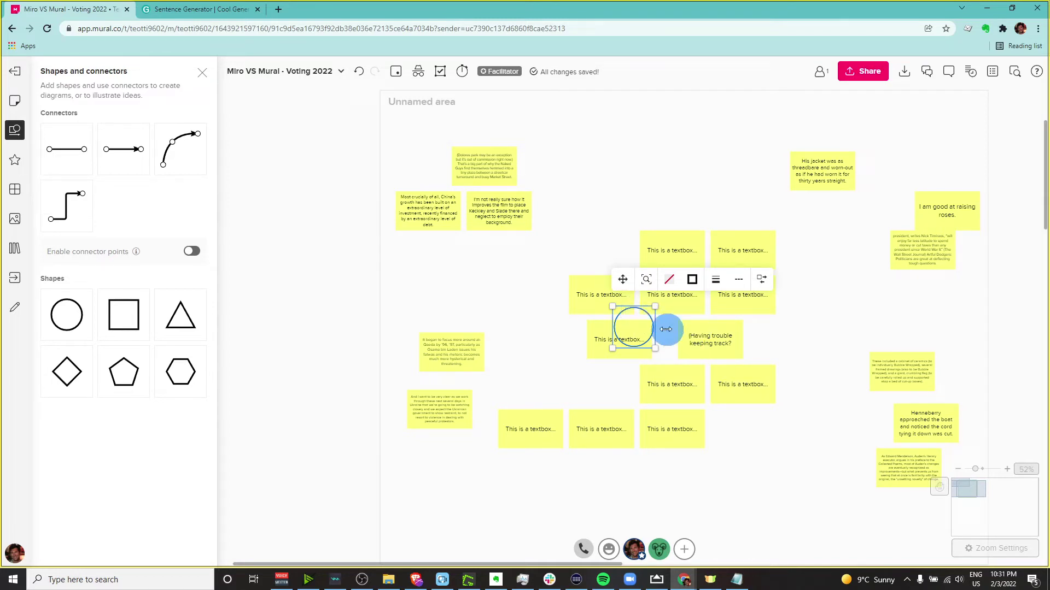
drag(635, 313, 417, 145)
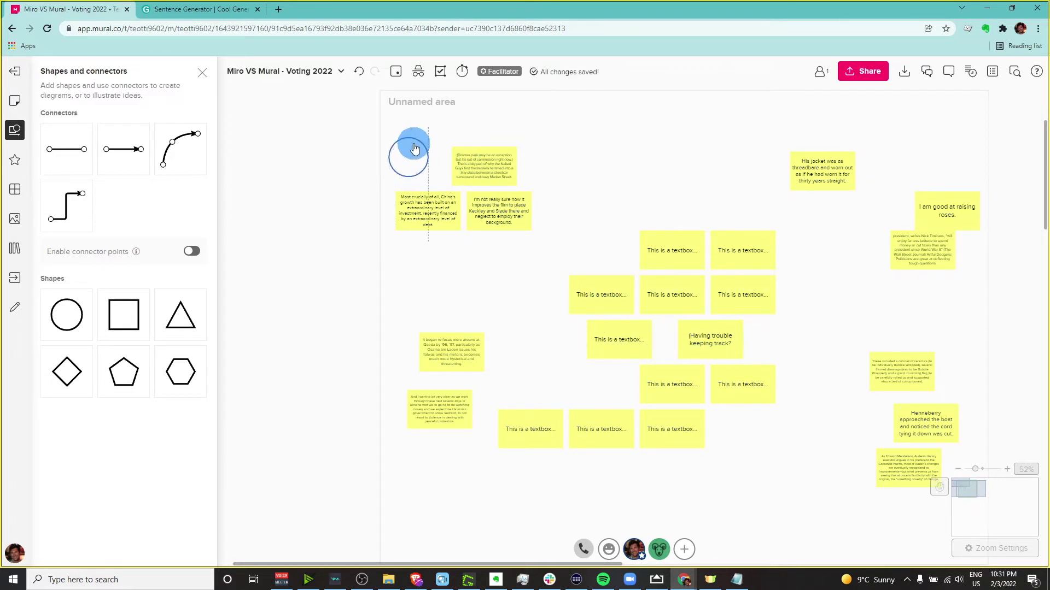
drag(437, 180, 562, 270)
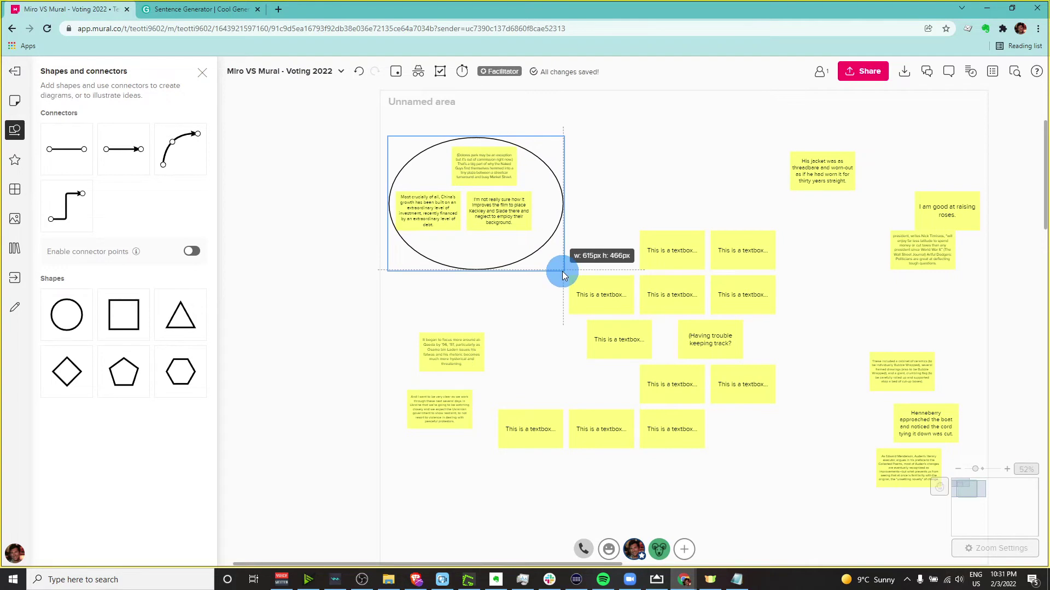
Center the ellipse on the three-note group and place a copy around the "I am good at raising roses." pair
click(550, 218)
click(541, 195)
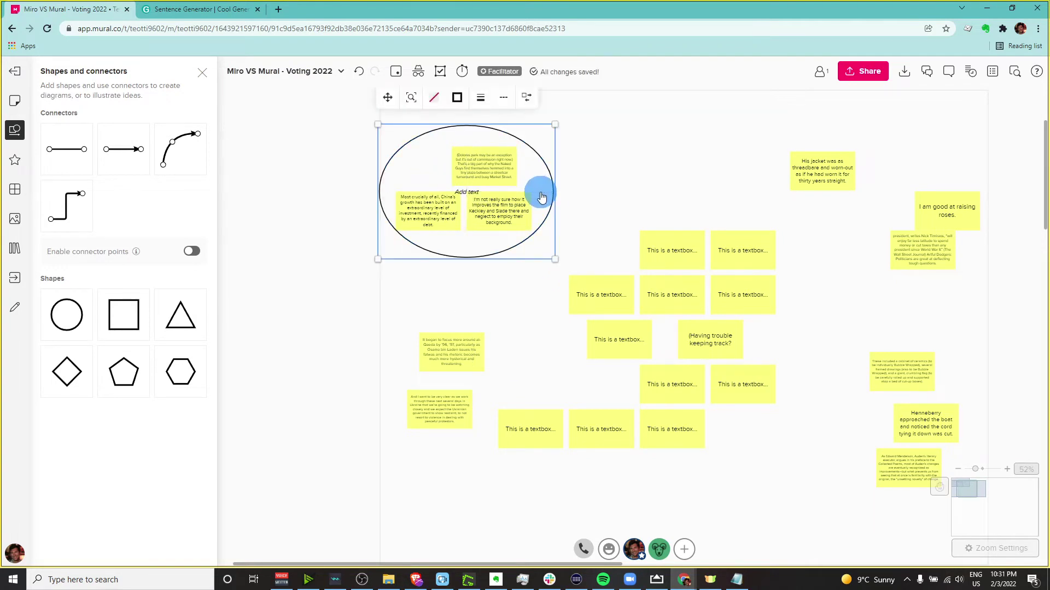
drag(541, 196, 921, 237)
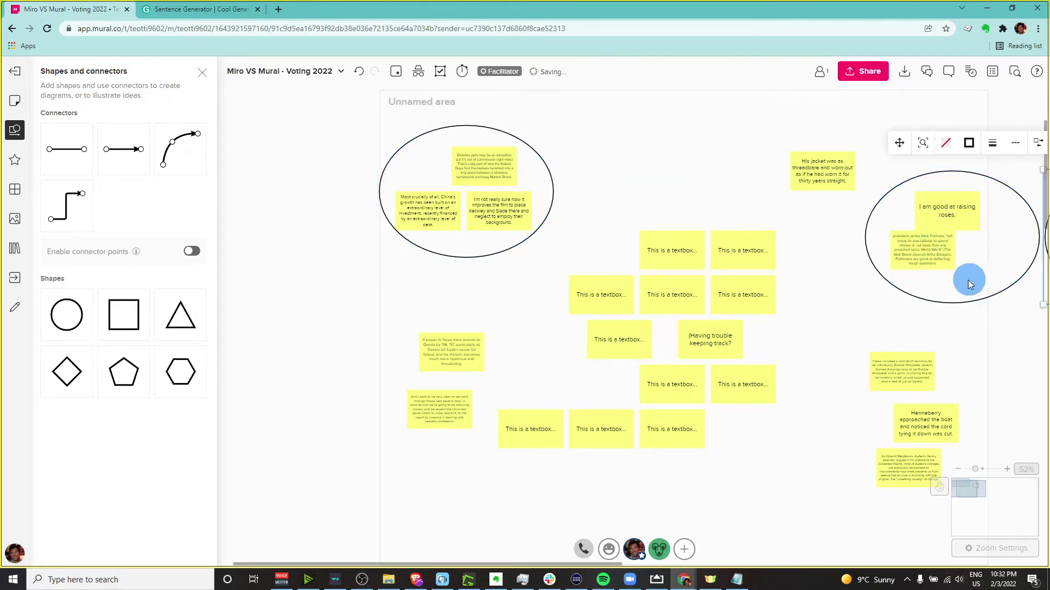
Fit the ellipse copy around the "Henneberry" three-note group at about 572 by 687 px and move the "And I want to be very clear" note down
scroll(958, 345, down, 3)
drag(1035, 291, 827, 387)
drag(933, 450, 925, 462)
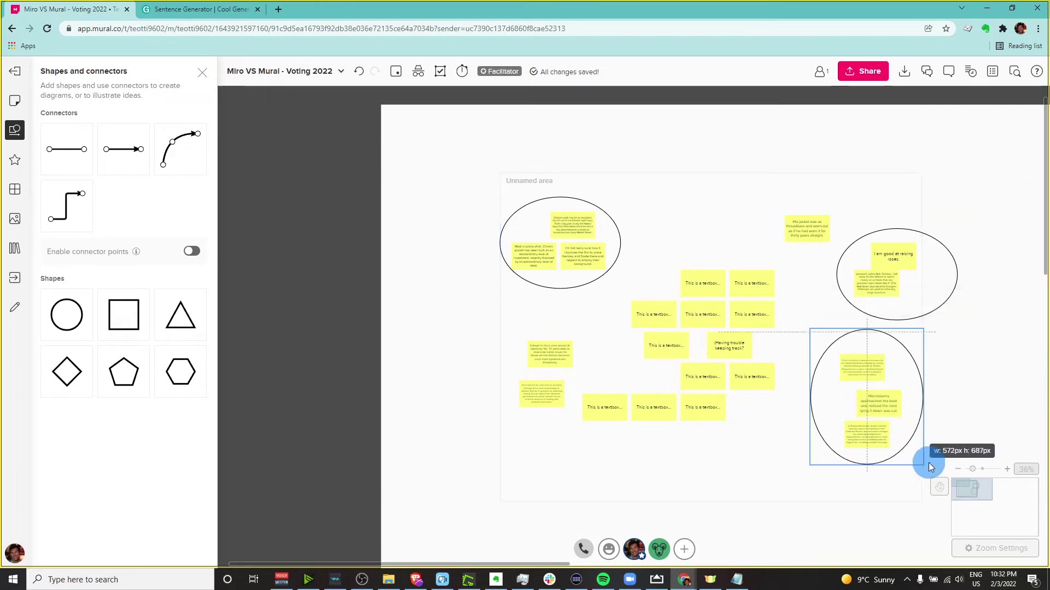
scroll(574, 361, up, 3)
click(575, 361)
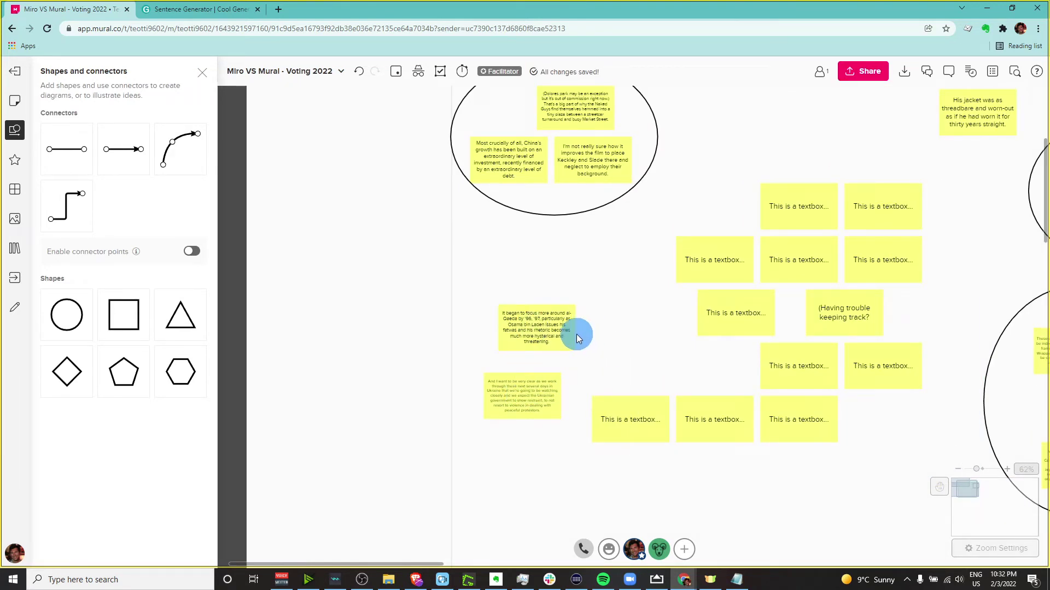
drag(520, 394, 510, 460)
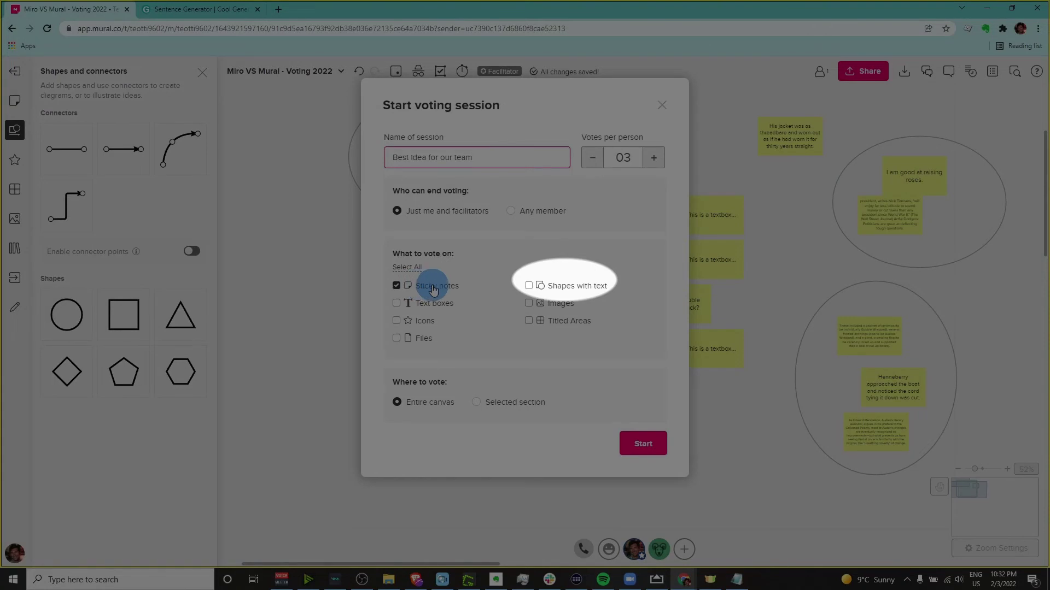
Set up voting on sticky notes and shapes with text in a selected section covering all the note groups, and back out without starting
click(528, 286)
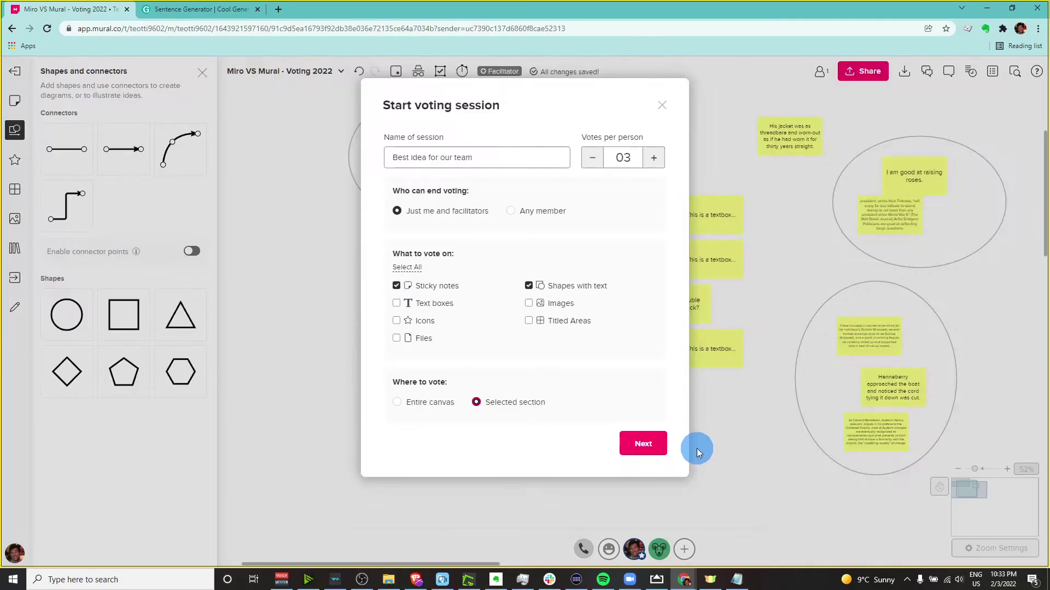
click(648, 443)
drag(778, 518, 862, 540)
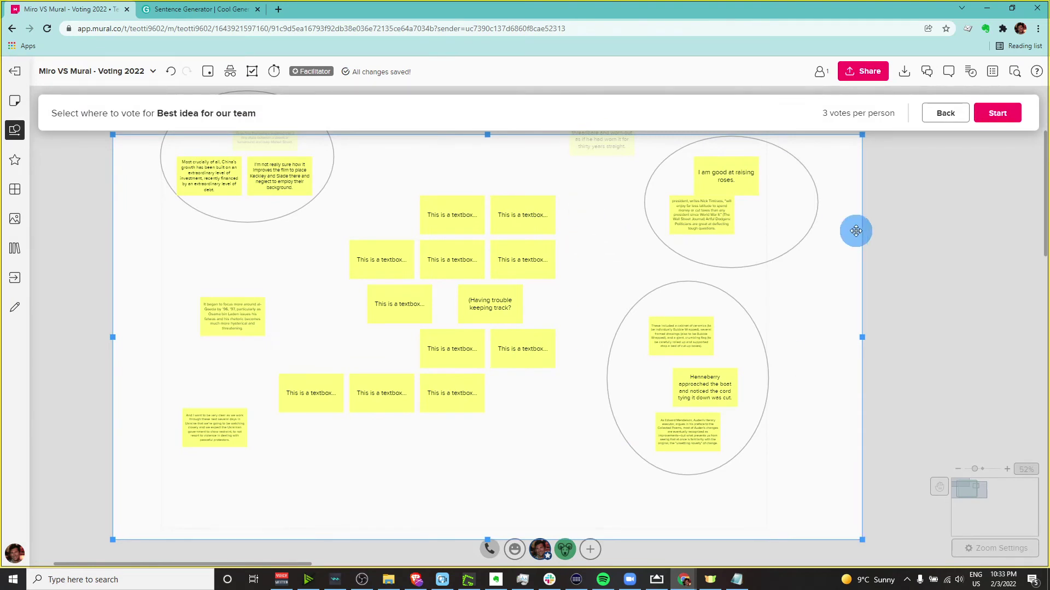
drag(1038, 199, 1041, 185)
drag(487, 196, 487, 143)
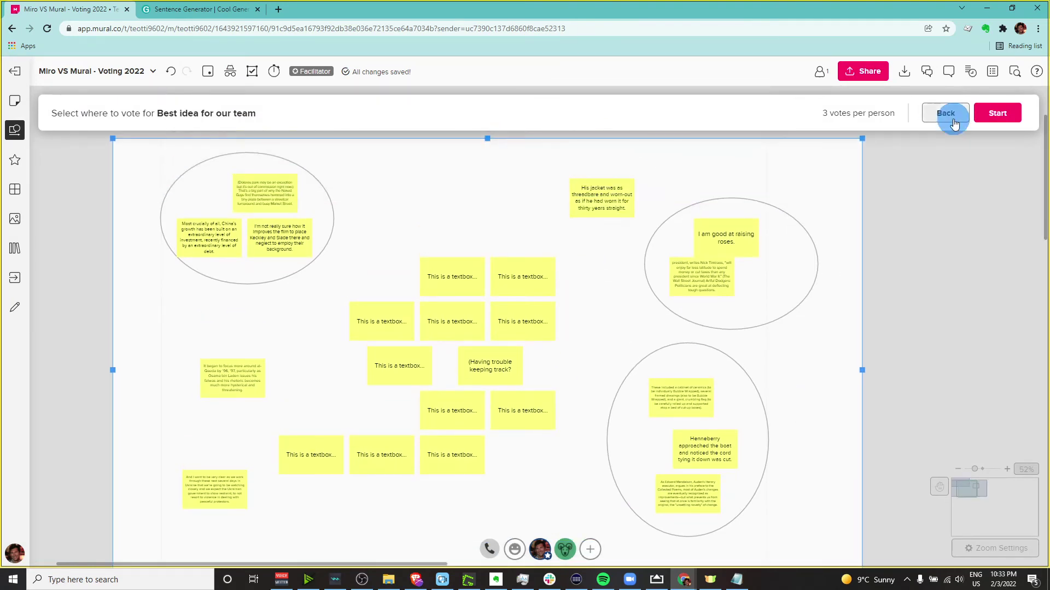
click(946, 112)
Label the ellipse around the "Henneberry" group CLUSTER1 and shift it slightly upward around its notes
click(581, 331)
drag(593, 339, 483, 362)
click(497, 363)
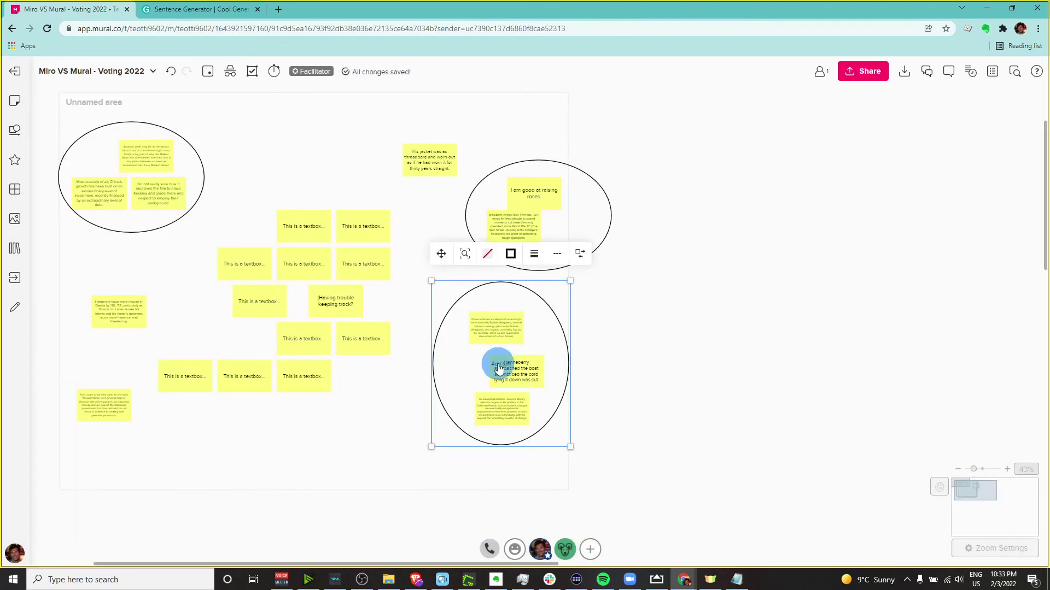
click(518, 263)
click(622, 336)
click(526, 369)
drag(526, 369, 529, 368)
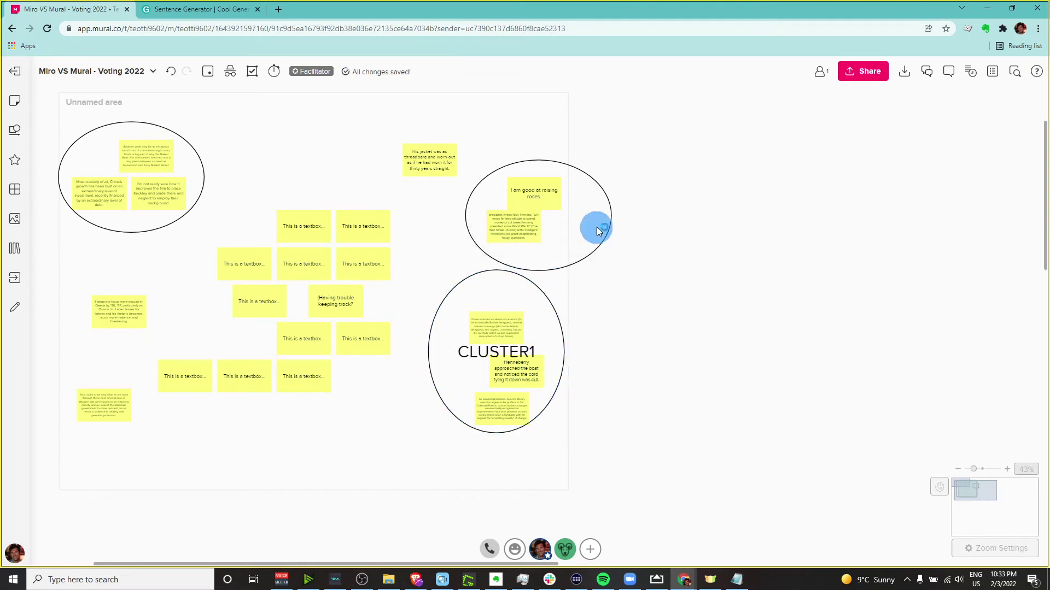
Label the ellipse around the "I am good at raising roses." pair CLUSTER 2 and widen it
click(541, 163)
double_click(540, 220)
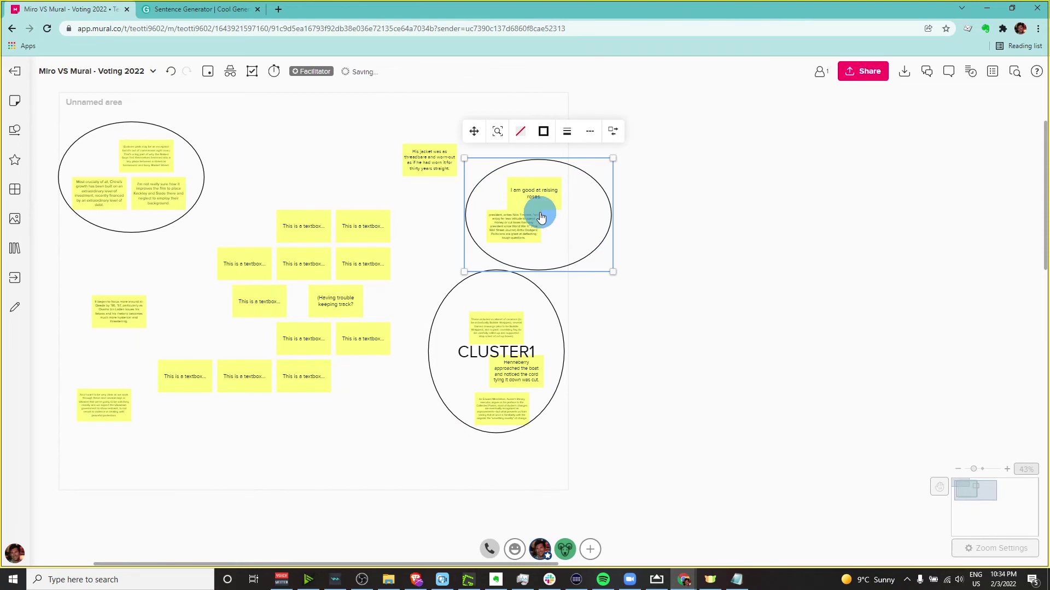
text(CLUSTER 2)
drag(613, 211, 649, 213)
Label the ellipse around the "Most crucially of all" three-note group CLUSTER3
click(129, 173)
click(129, 174)
text(CLUS)
click(129, 98)
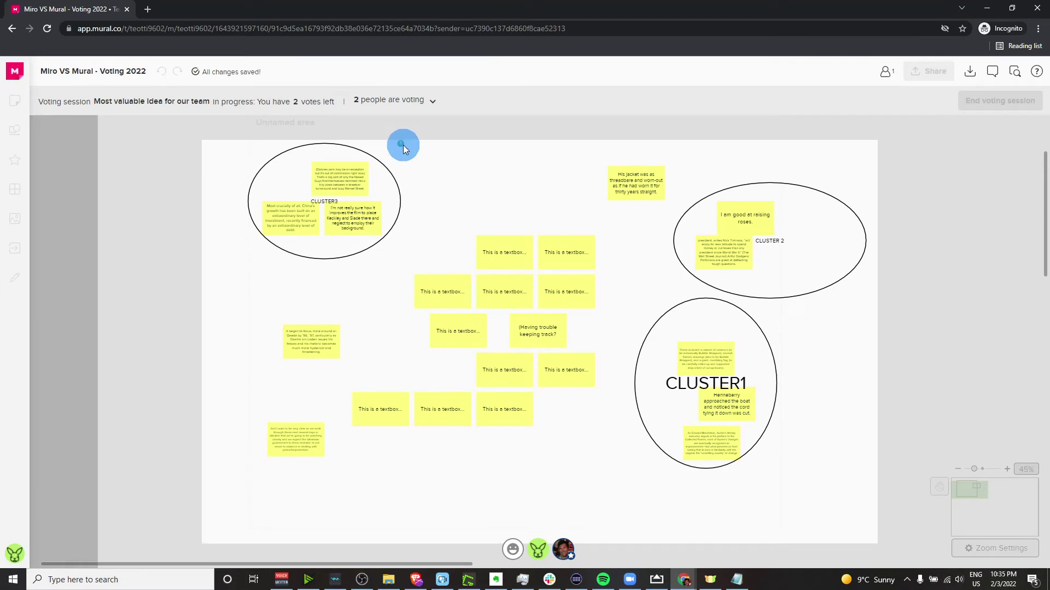
Cast the two remaining votes on CLUSTER3 as the participant and take two votes back from it
click(402, 145)
click(353, 173)
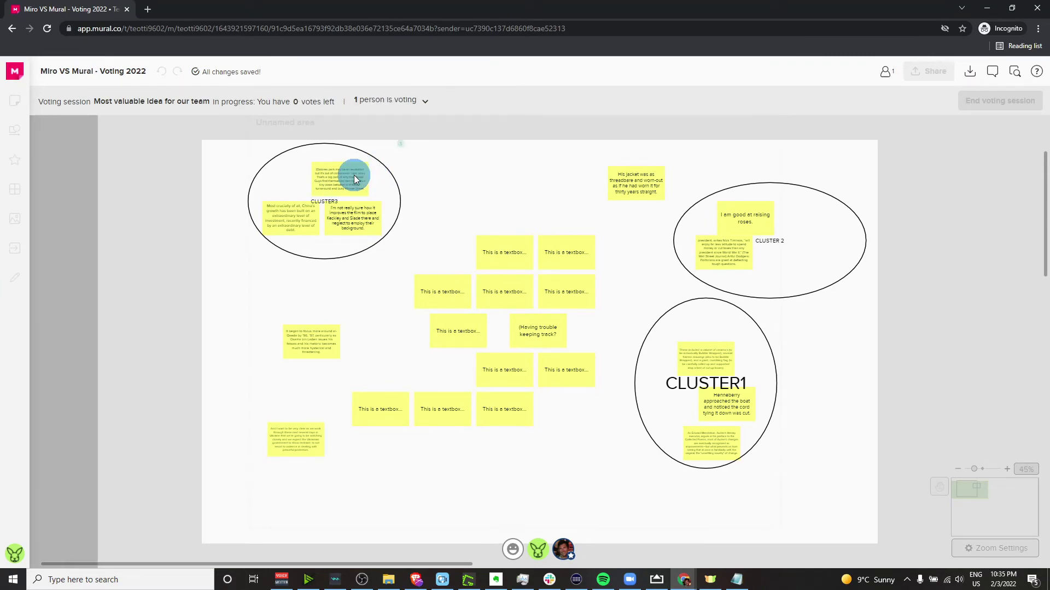
scroll(353, 175, up, 6)
scroll(350, 173, down, 4)
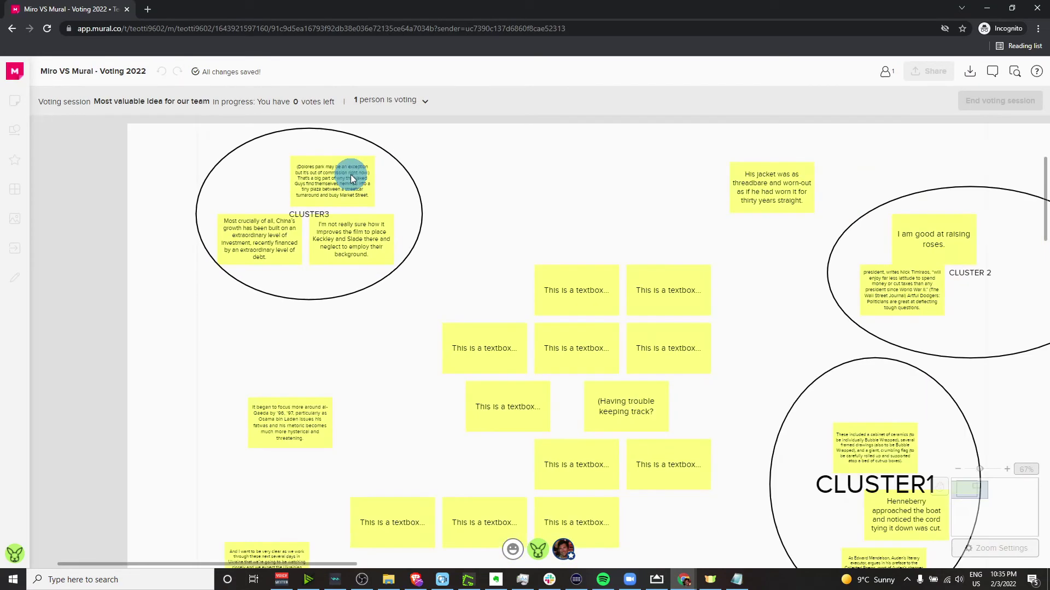
scroll(348, 175, up, 2)
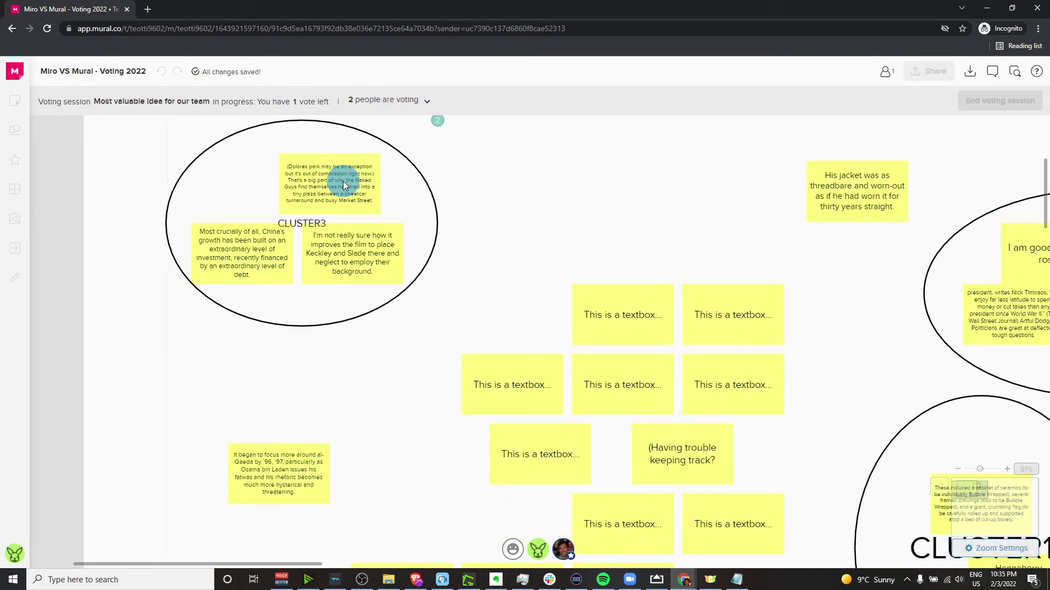
click(345, 186)
click(605, 303)
click(632, 304)
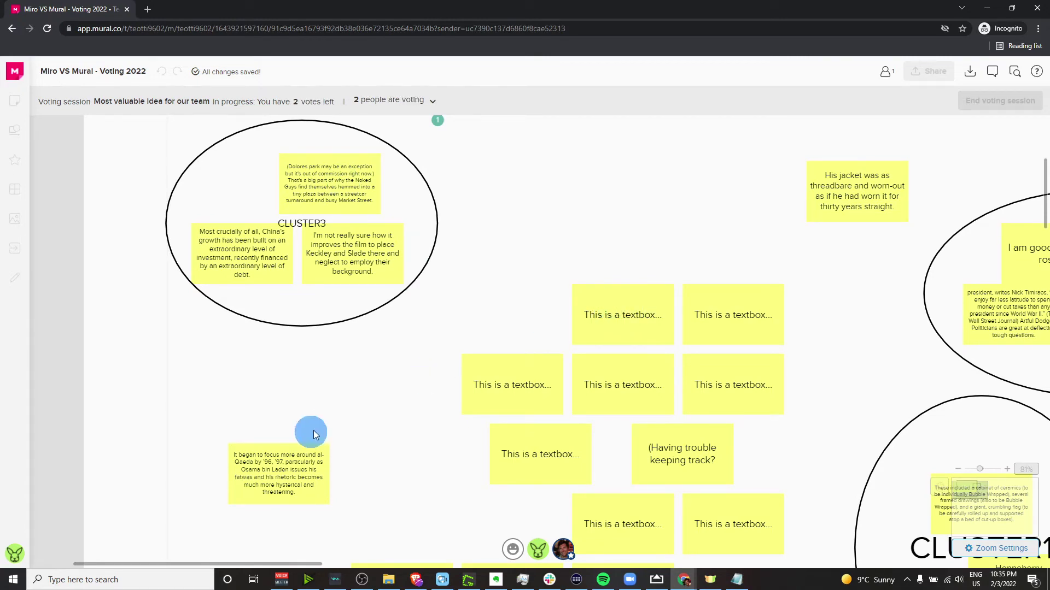
Give one vote to the "It began to focus more" note and one to the CLUSTER 2 ellipse
click(281, 471)
scroll(432, 196, down, 2)
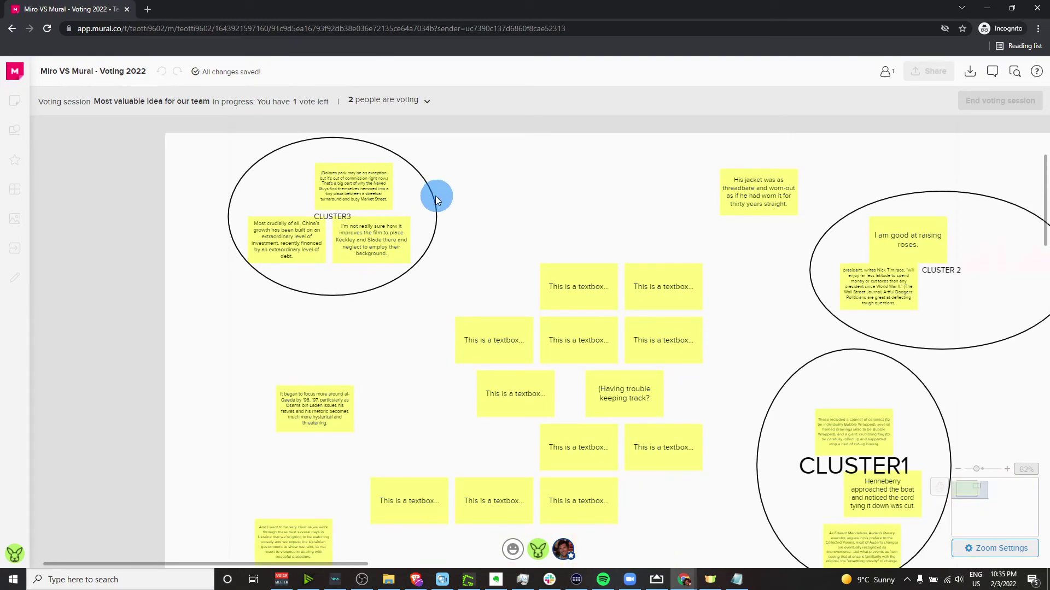
click(898, 270)
scroll(972, 254, down, 2)
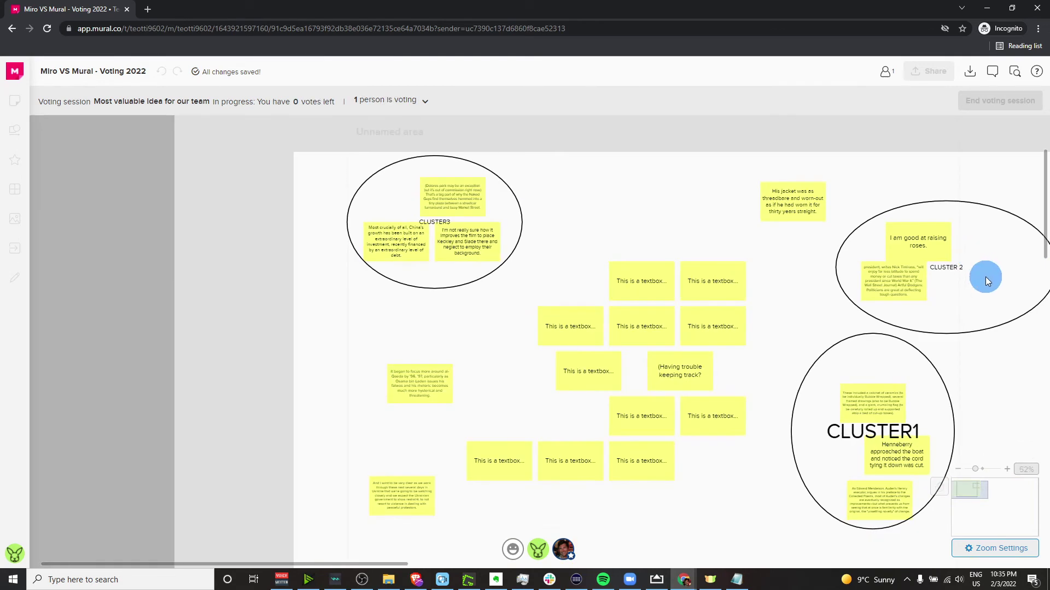
scroll(930, 377, down, 2)
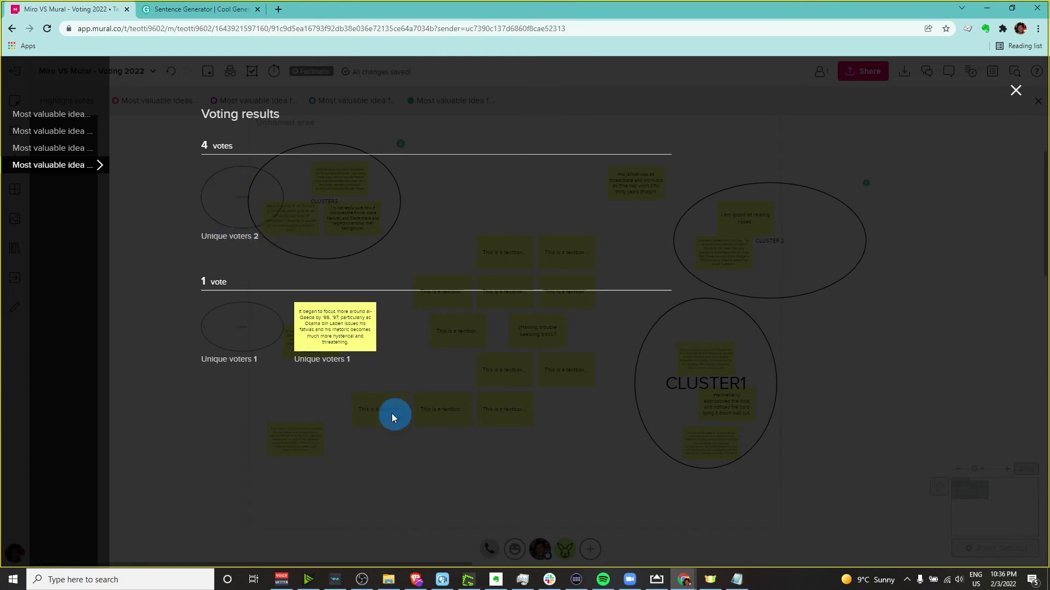
Close the voting results and check the vote markers on the CLUSTER3 ellipse
click(1016, 92)
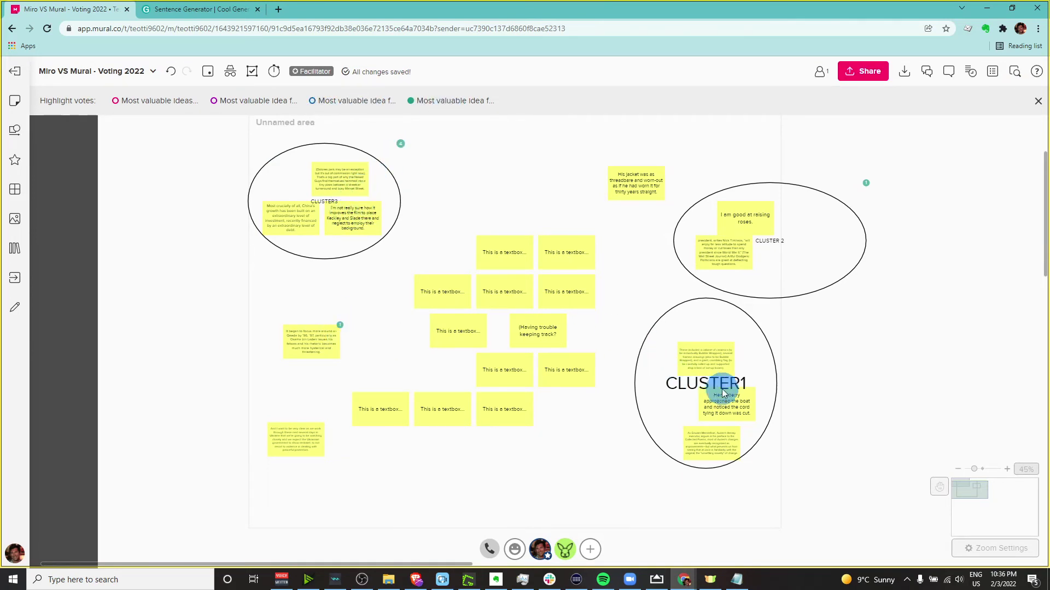
click(378, 166)
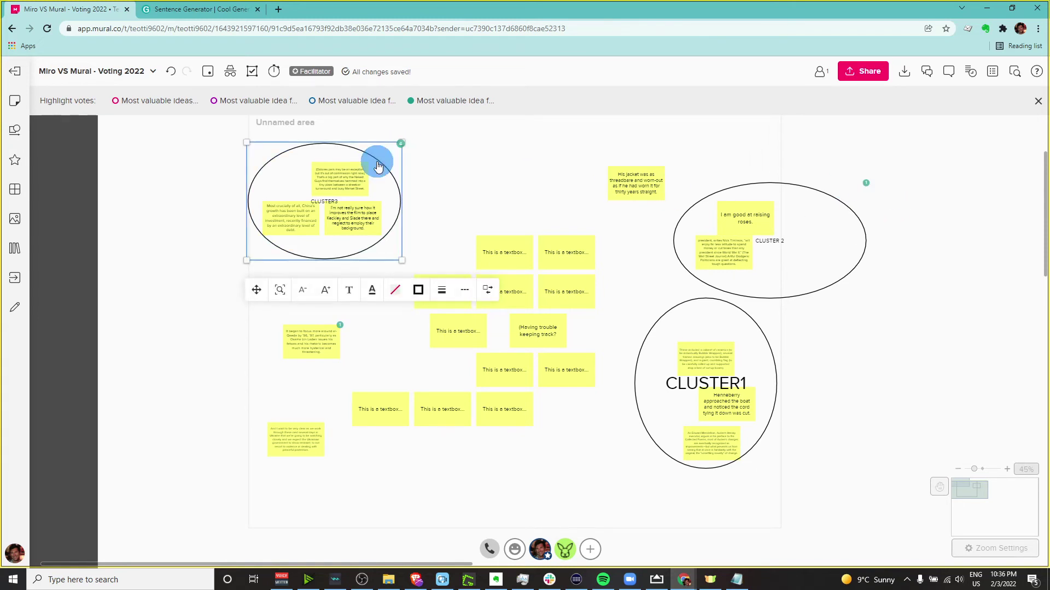
click(469, 195)
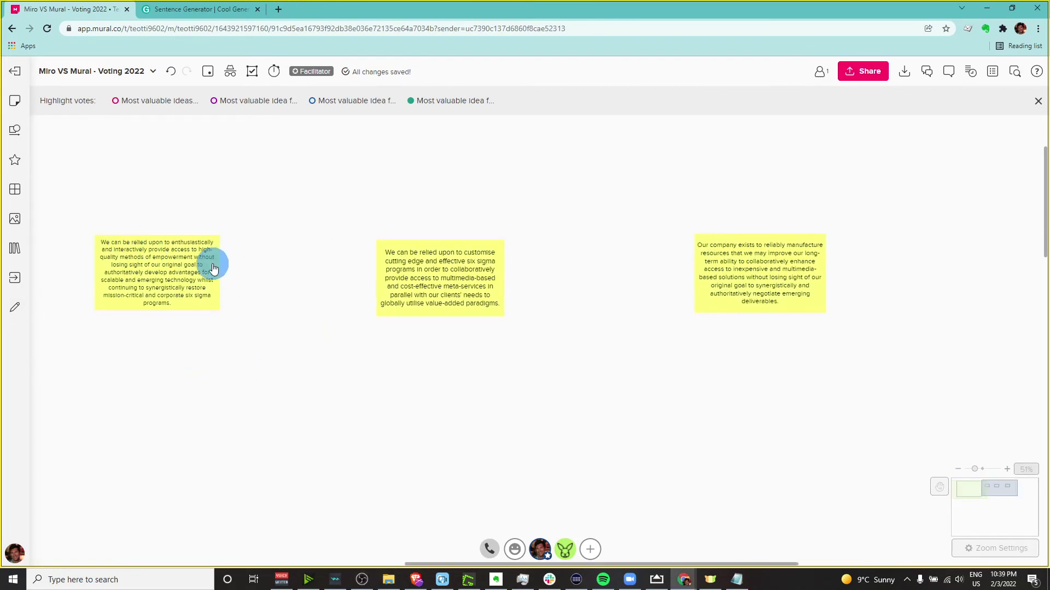
scroll(211, 261, up, 1)
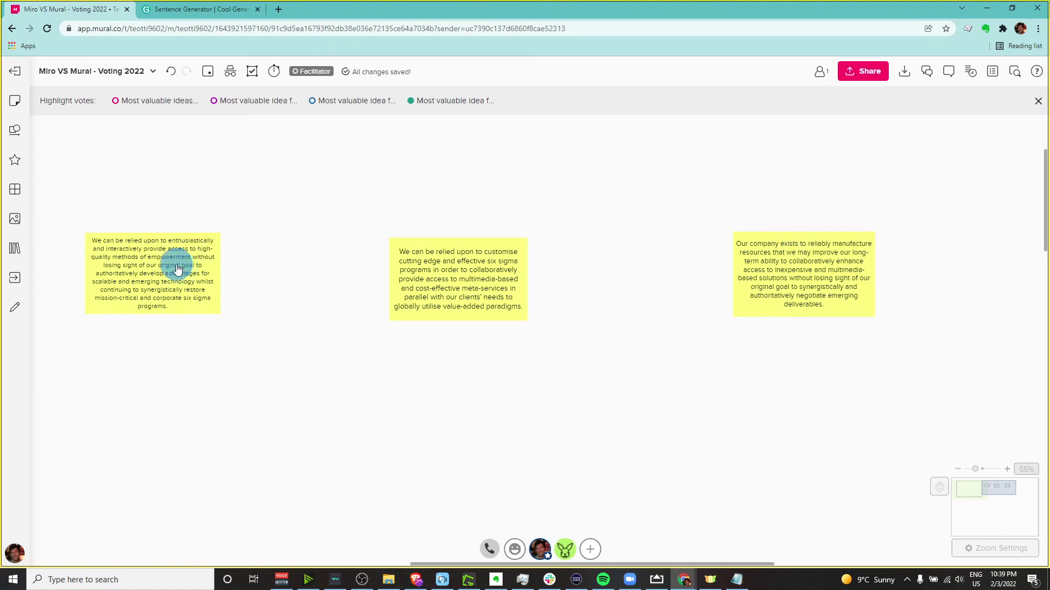
click(230, 71)
click(230, 105)
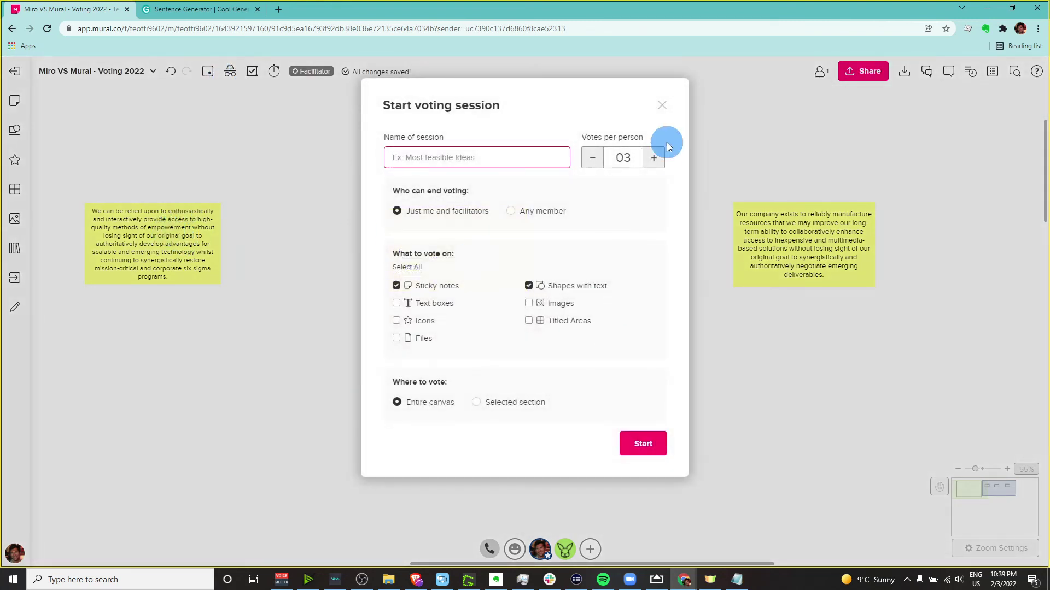
click(661, 105)
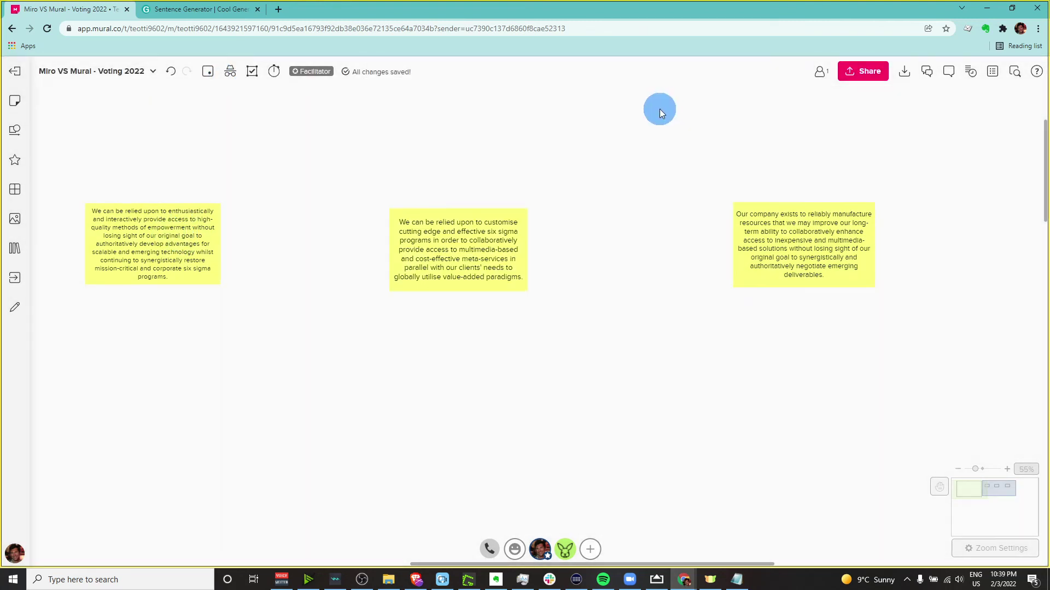
Insert the saved Gradient of agreement content below the first of the three mission statement notes and select all its elements
click(12, 252)
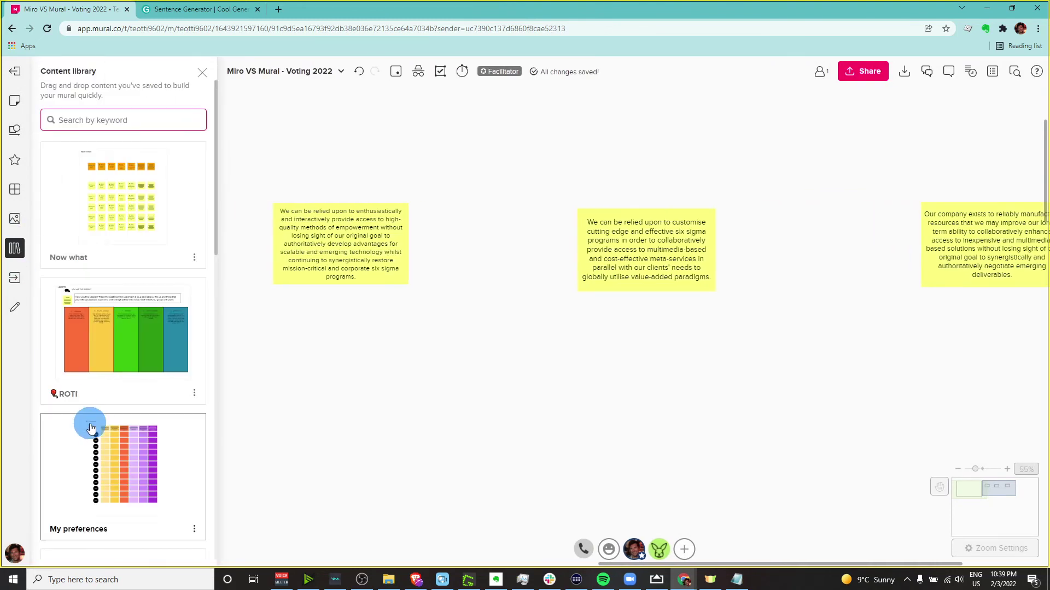
scroll(115, 396, down, 3)
scroll(119, 393, down, 10)
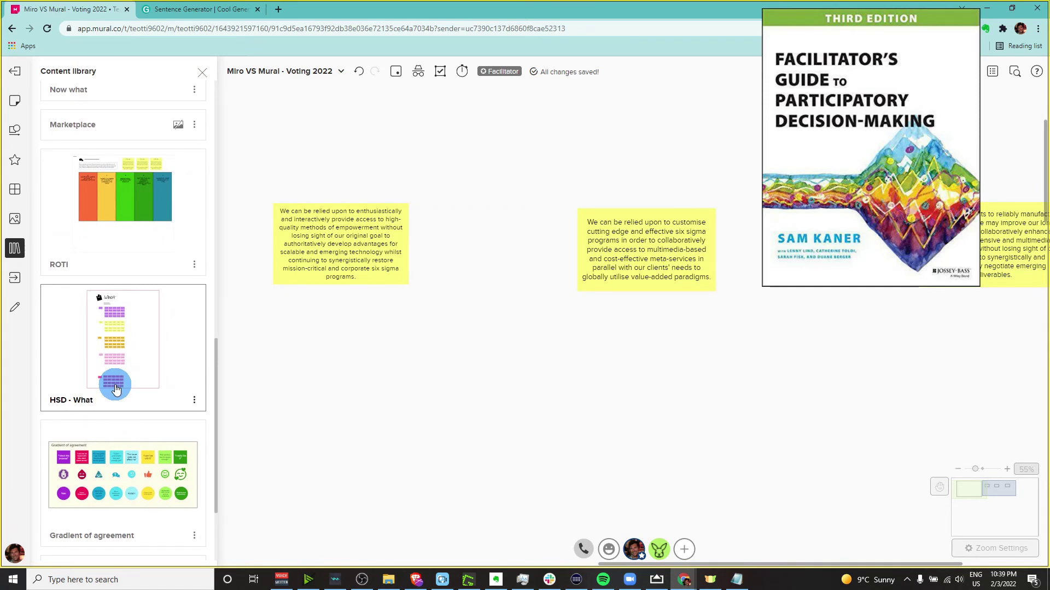
scroll(111, 379, down, 2)
drag(103, 356, 290, 388)
scroll(370, 375, down, 3)
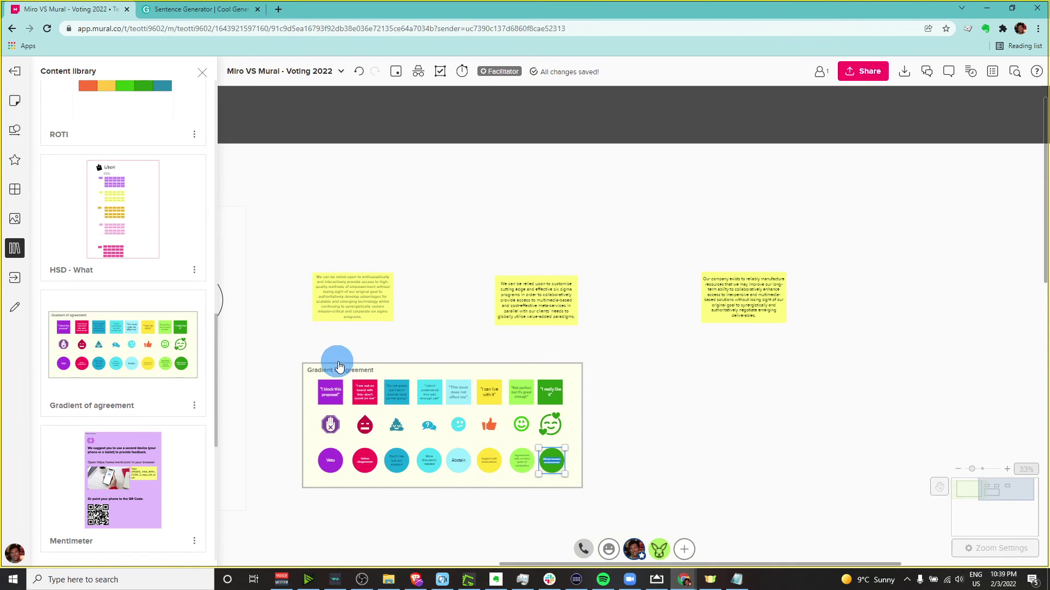
drag(287, 348, 608, 507)
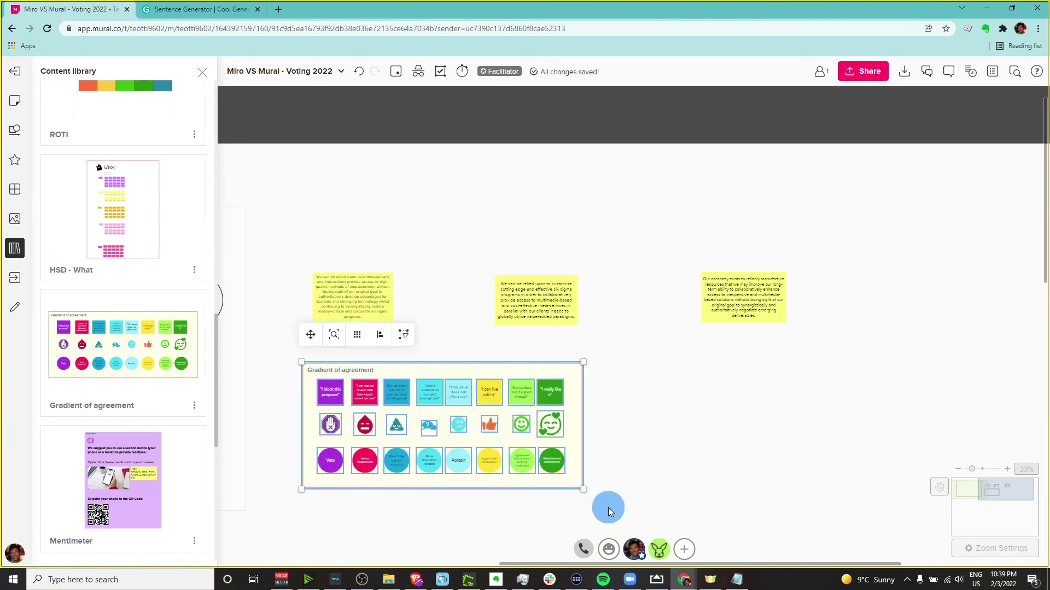
scroll(420, 448, up, 5)
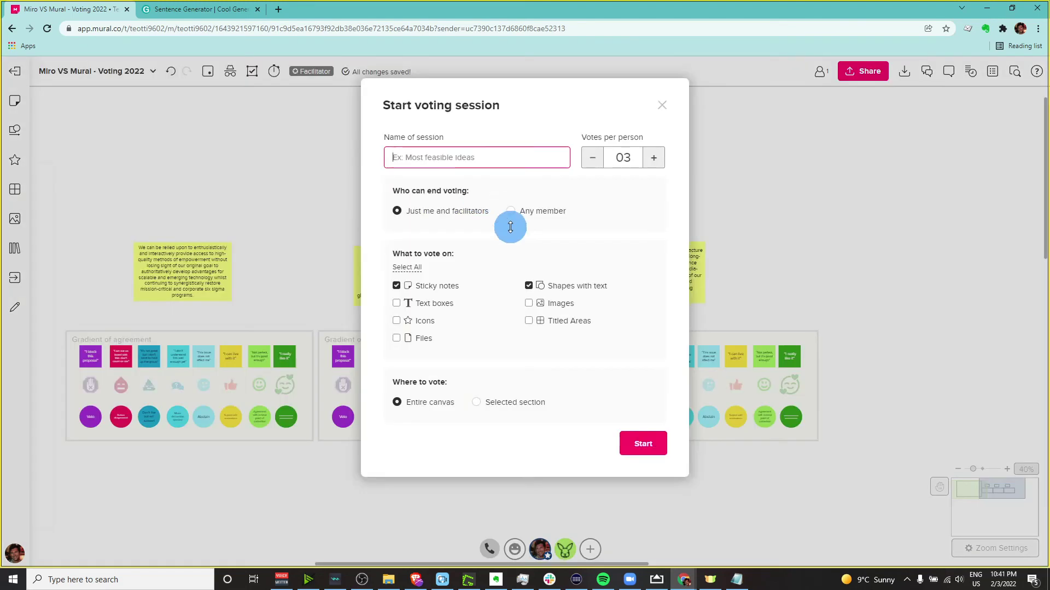
Name the voting session "Gradient on our final ideas" with 3 votes per person, exclude shapes with text, and limit voting to a selected section
text(Gradient on our final ideas)
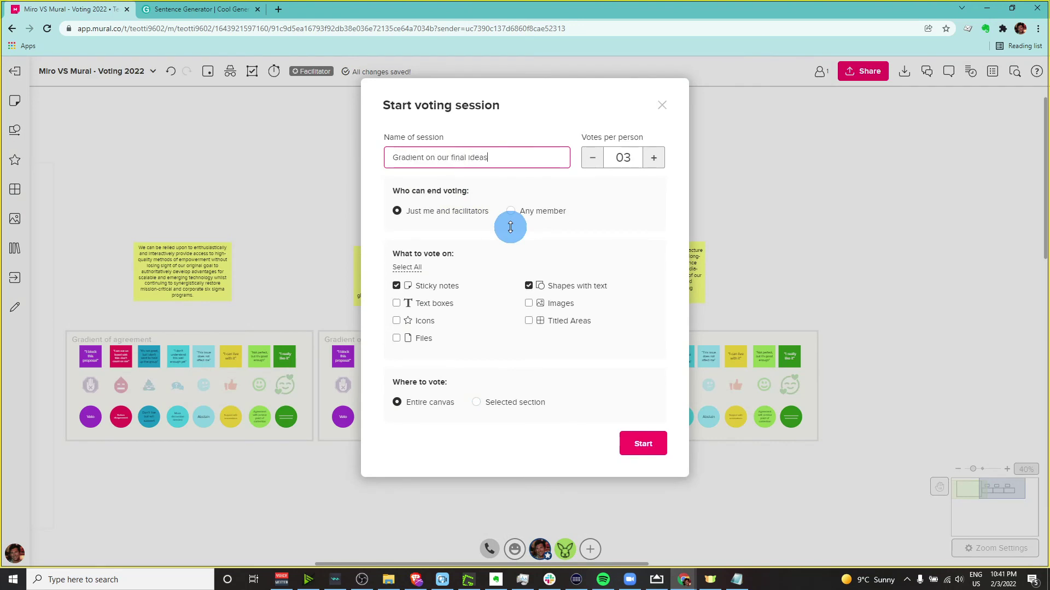
click(653, 158)
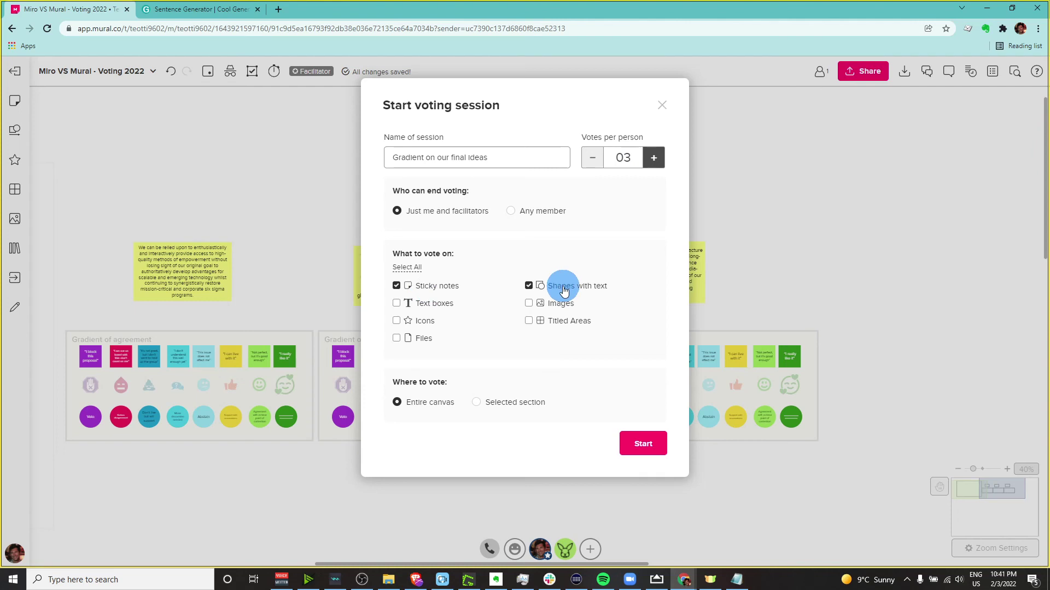
click(528, 286)
click(509, 401)
Restrict the voting area to the row of colored sticky notes across all three Gradient of agreement boards and start the session
click(643, 443)
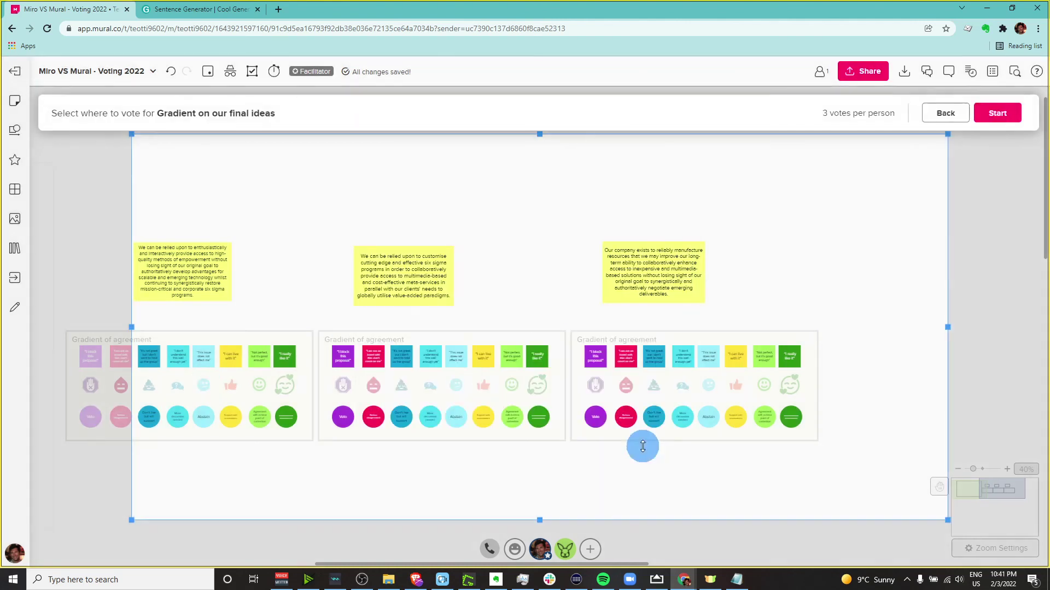
drag(950, 134, 776, 358)
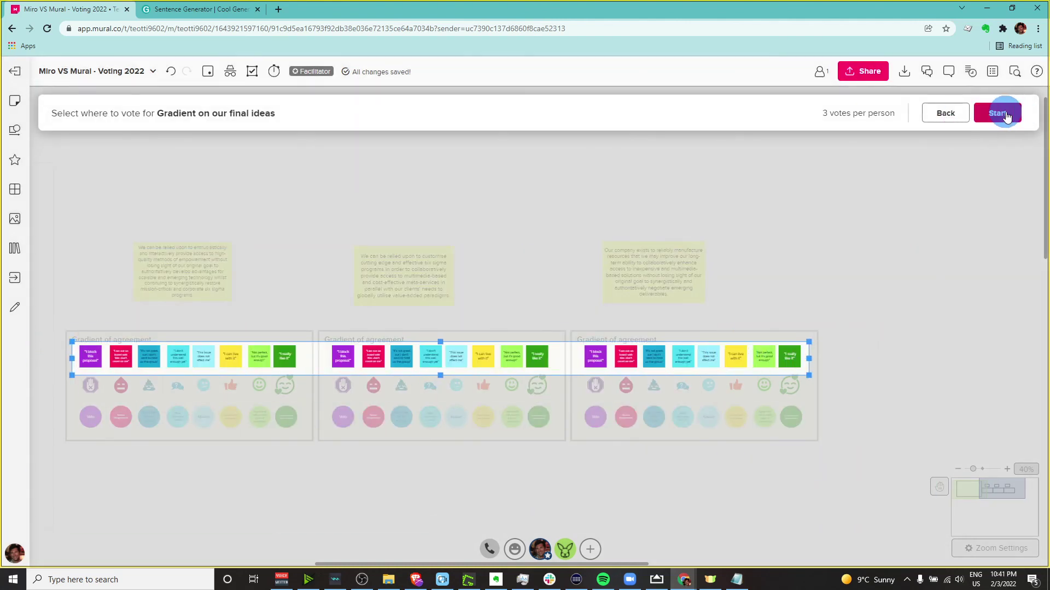
click(997, 113)
Vote "I don't understand this well enough yet" for the first idea, "It's not great" for the second and "Not perfect" for the third
scroll(199, 344, up, 3)
click(199, 344)
click(614, 339)
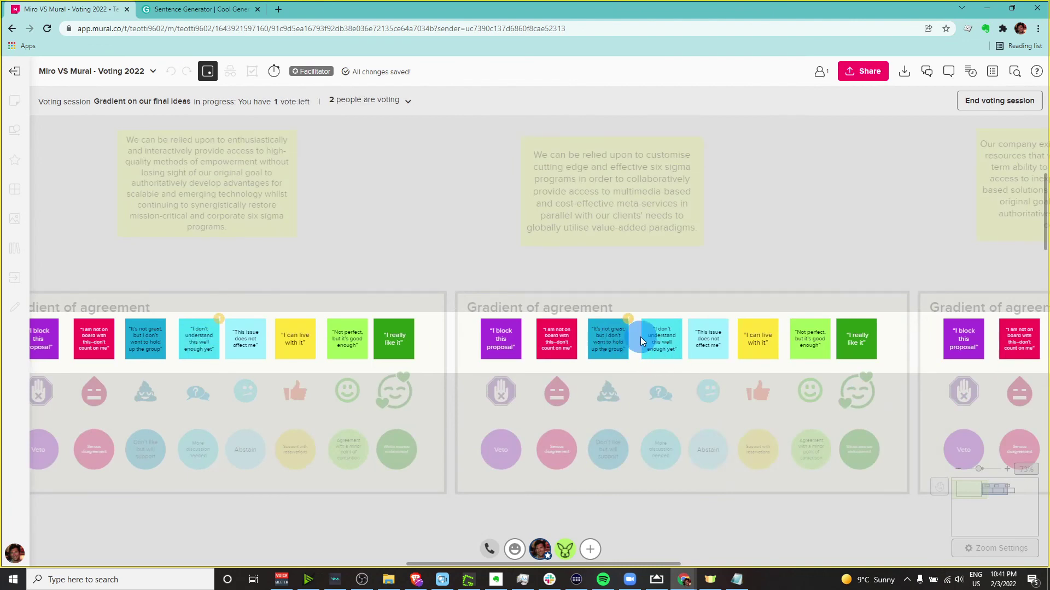
scroll(792, 295, down, 3)
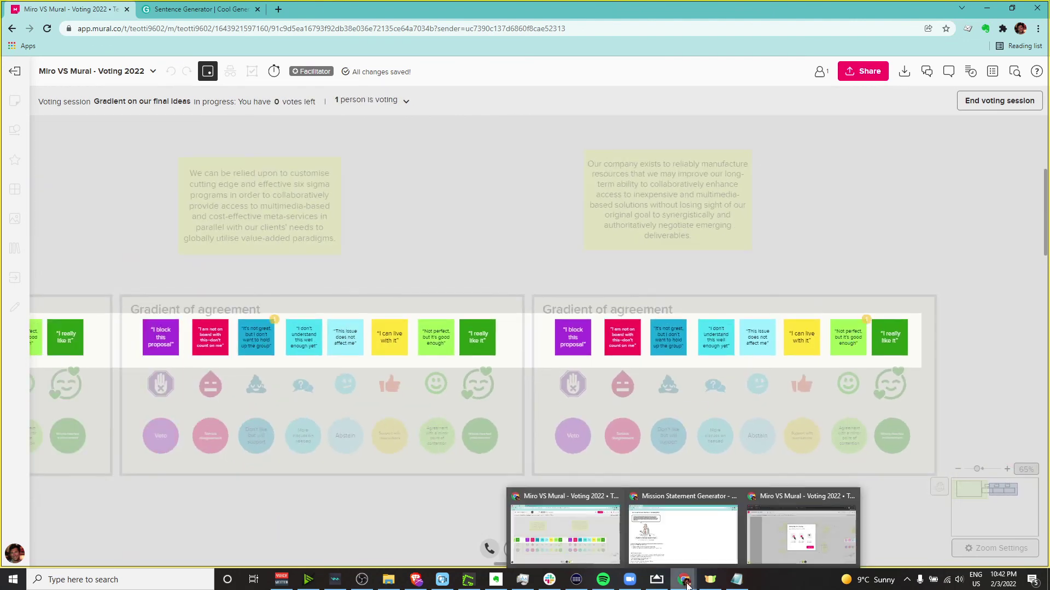
Switch to the second voter's browser window, and close the gradient session's voting results
click(801, 527)
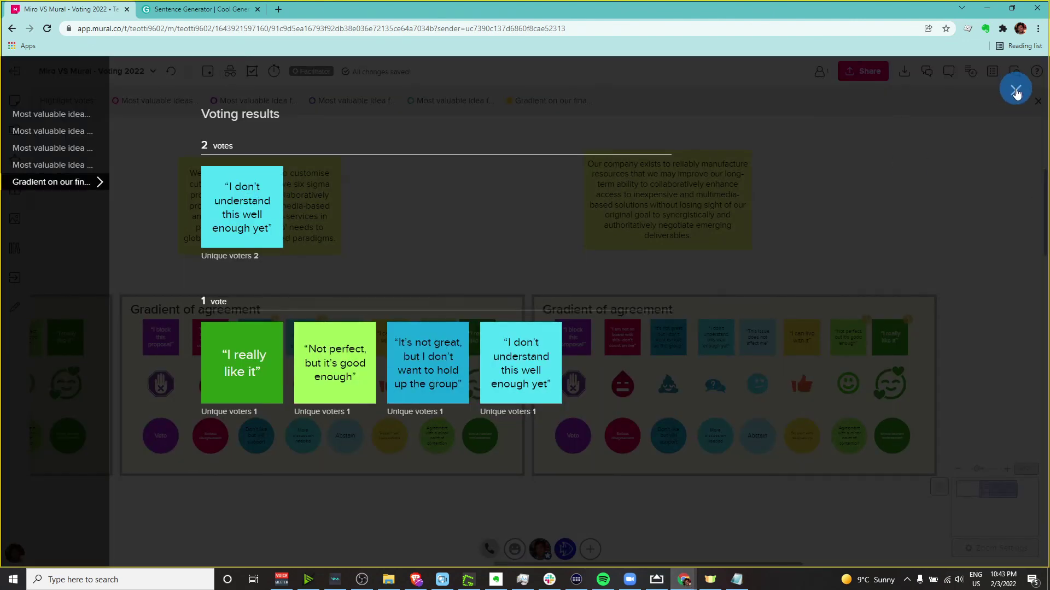
click(1016, 91)
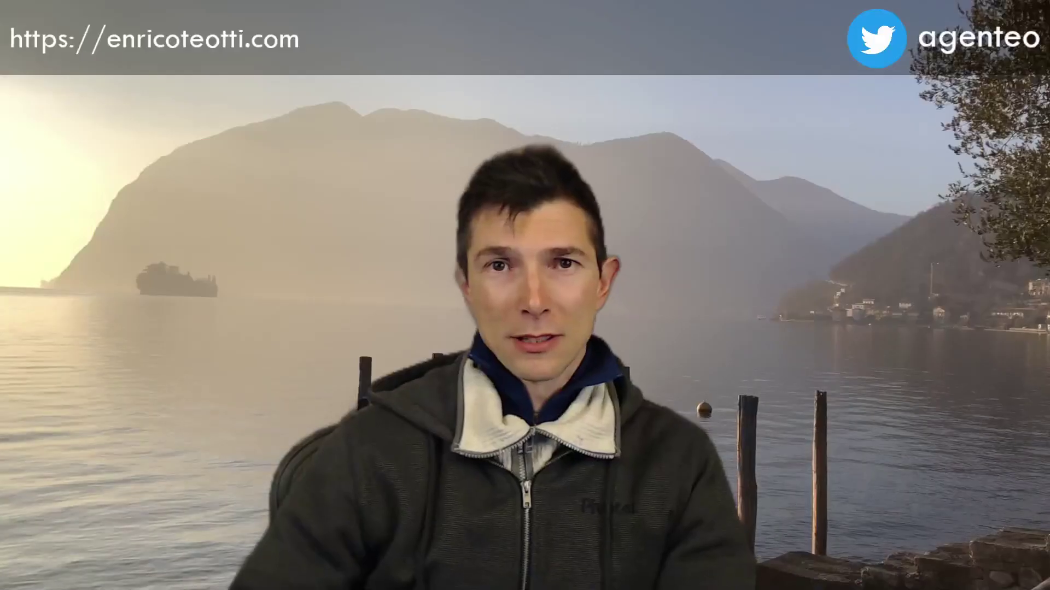